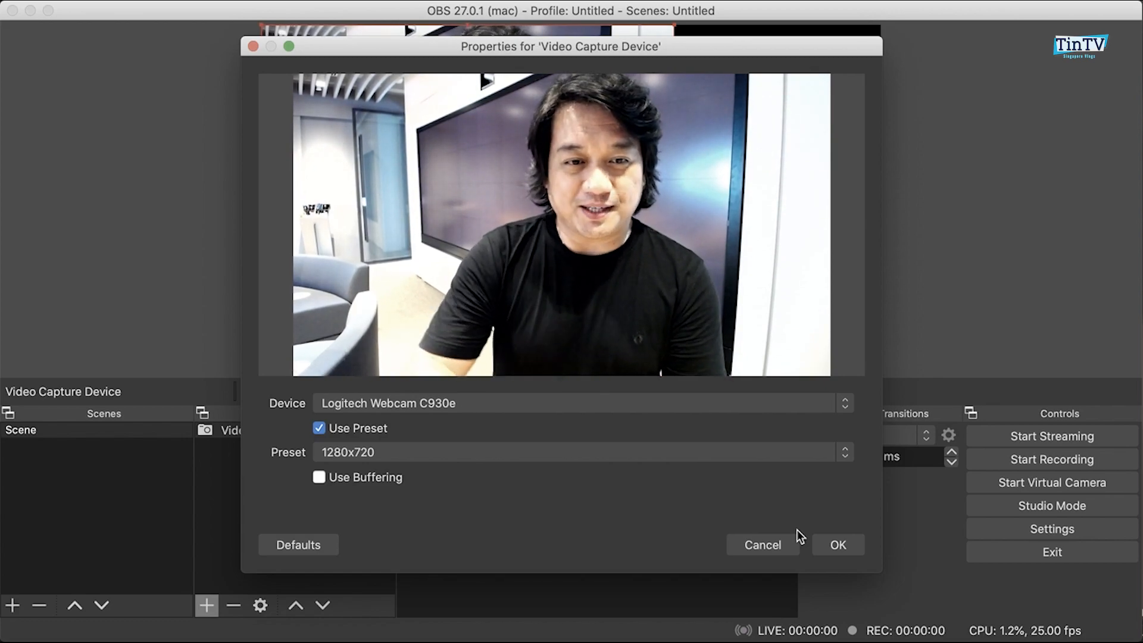
Step: Accept the Logitech Webcam C930e capture properties and enlarge the webcam source to fill the whole canvas
left_click(846, 552)
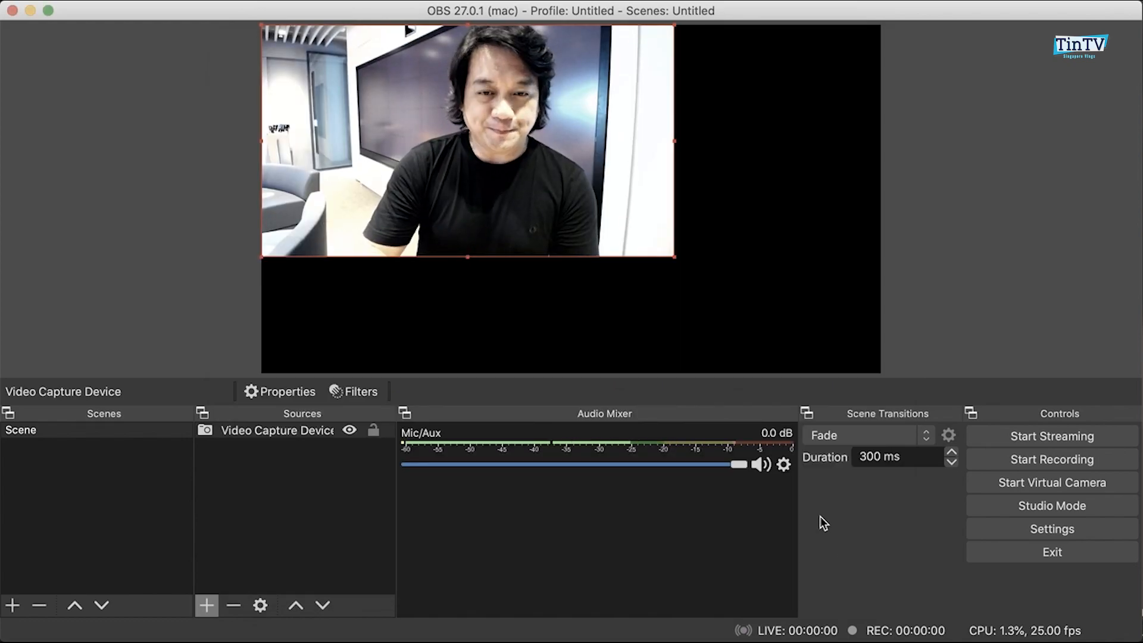
left_click_drag(672, 253, 881, 373)
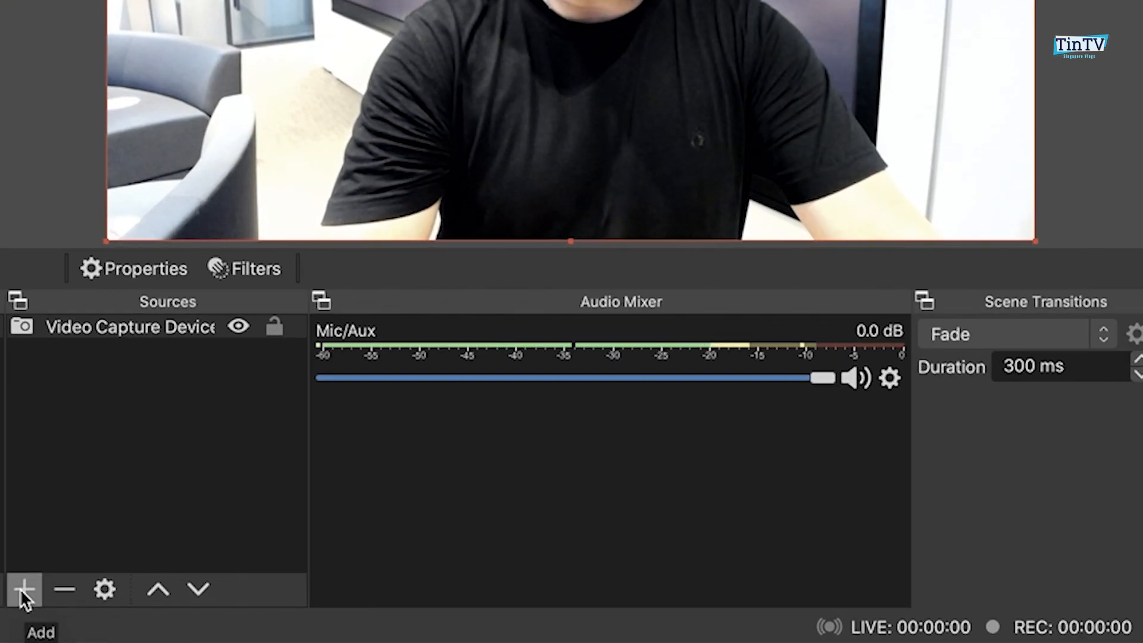
Step: Add a new Media Source named "Laughing" to the scene
left_click(206, 606)
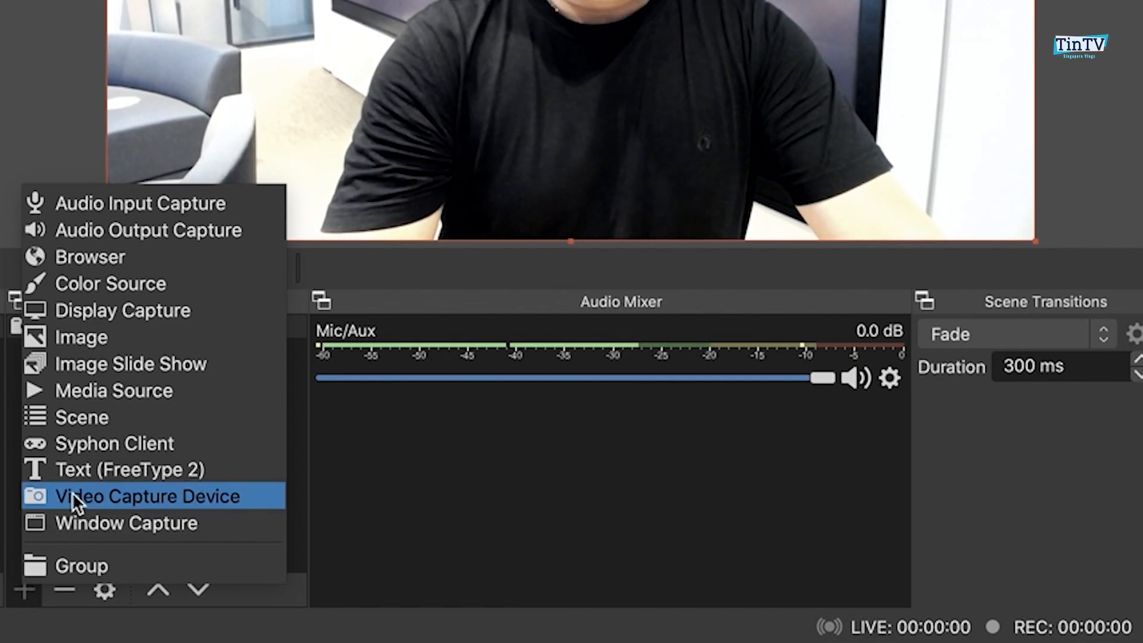
left_click(119, 391)
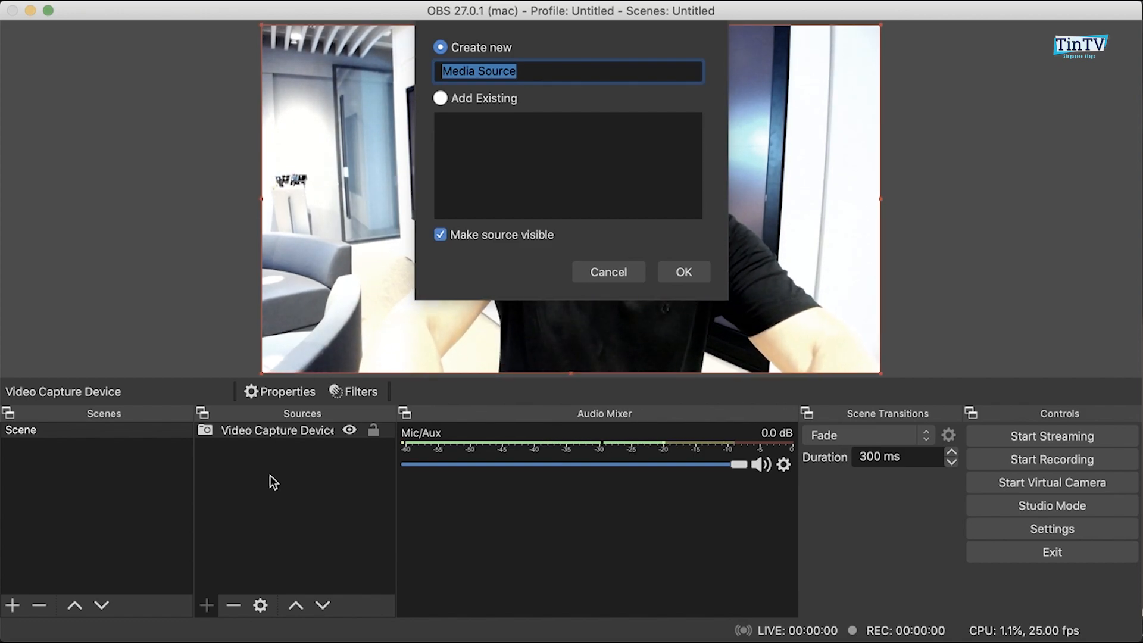
type("Laughin")
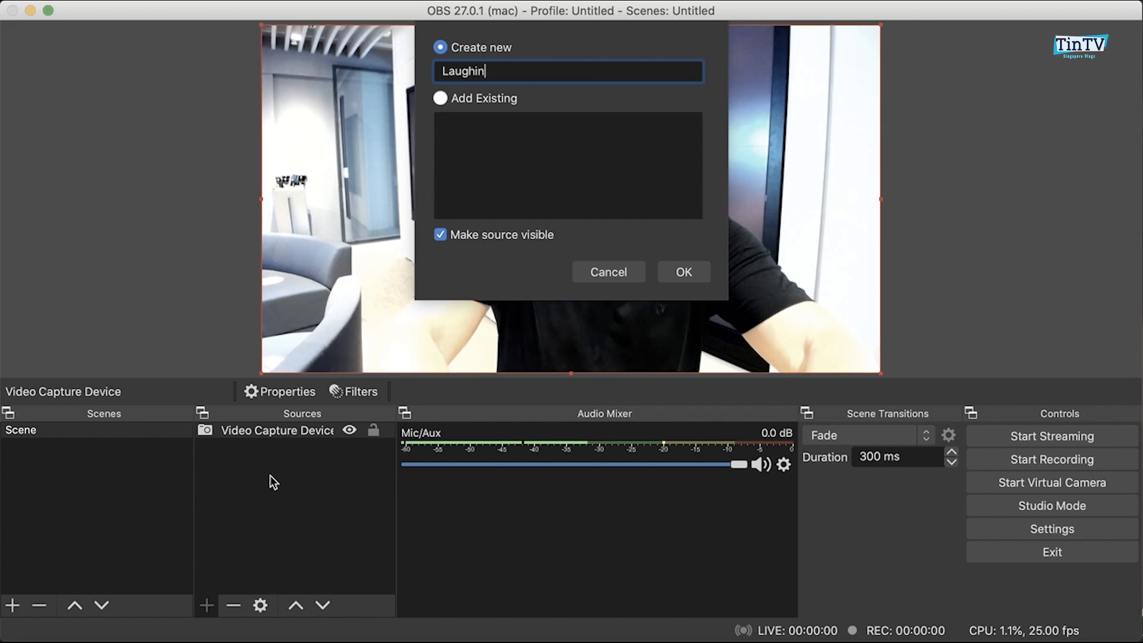
type("g")
left_click(682, 272)
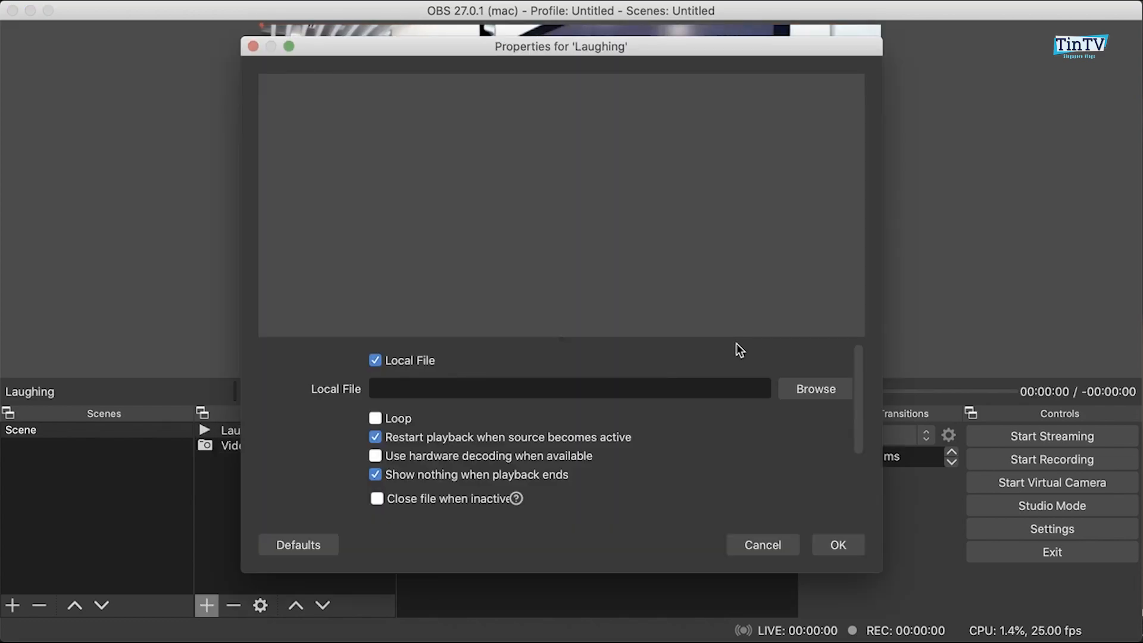
Step: Browse for the Laughing source's local file in the Audio Clips folder with all file types selectable
left_click(798, 387)
left_click_drag(920, 7, 896, 60)
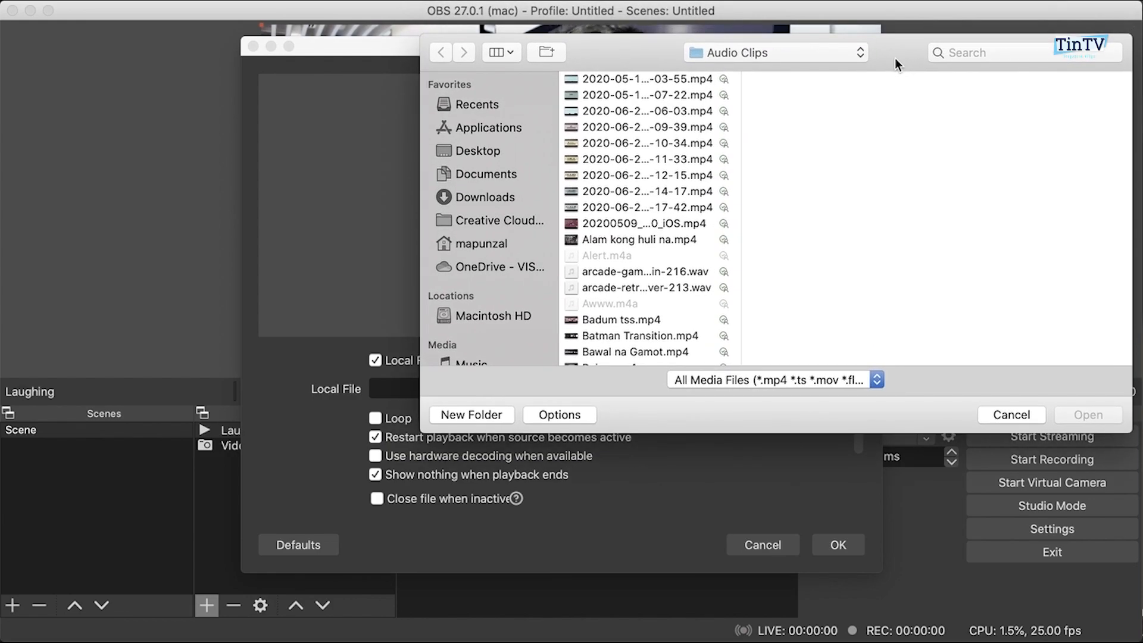
scroll(645, 174, "down", 8)
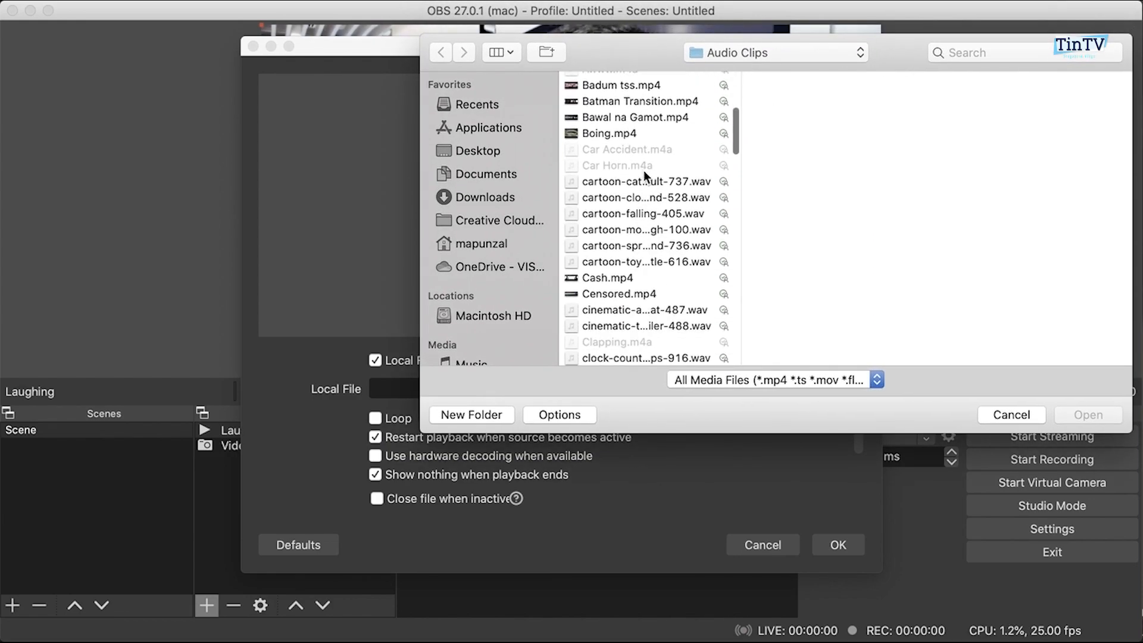
left_click(730, 380)
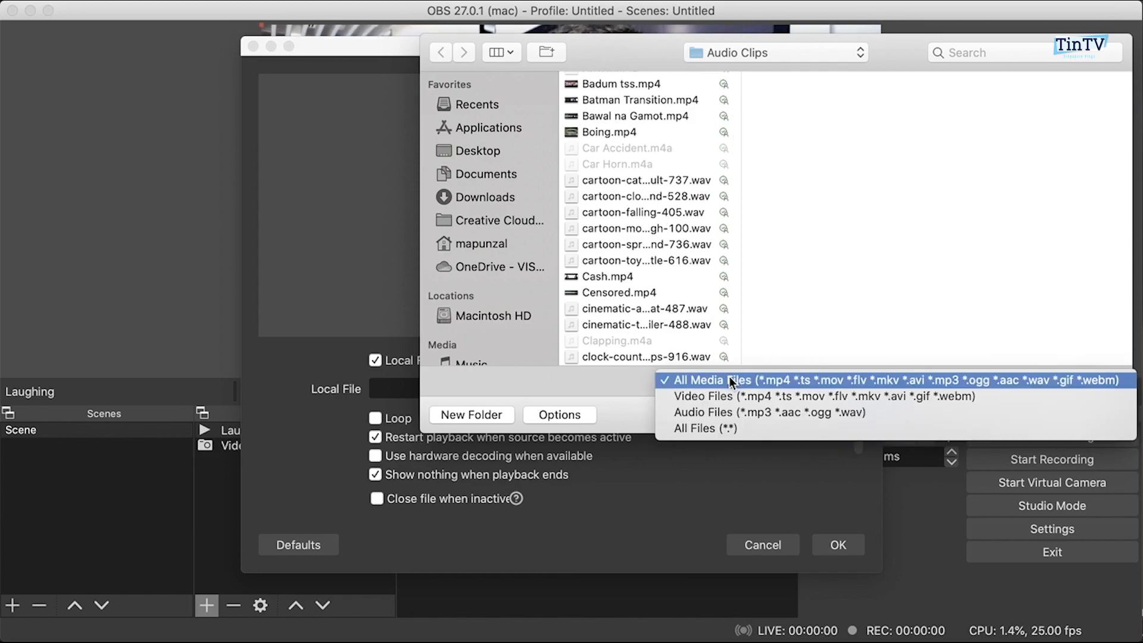
left_click(717, 429)
Step: Preview Laughing.m4a, load it as the Laughing source's local file and accept the source properties
scroll(636, 251, "down", 15)
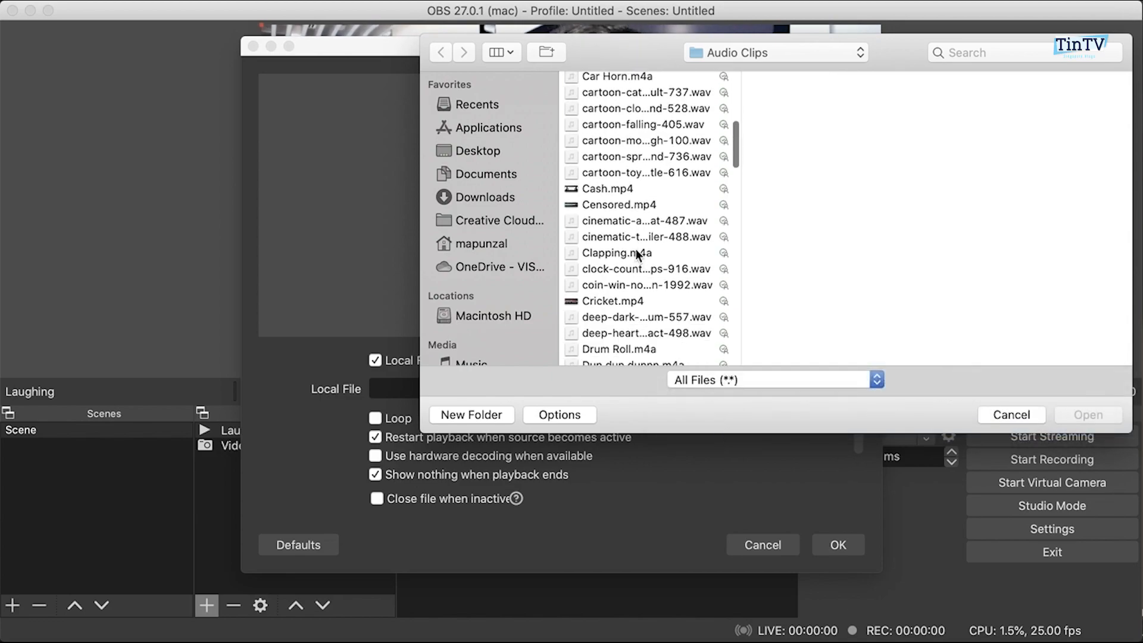
scroll(635, 249, "down", 12)
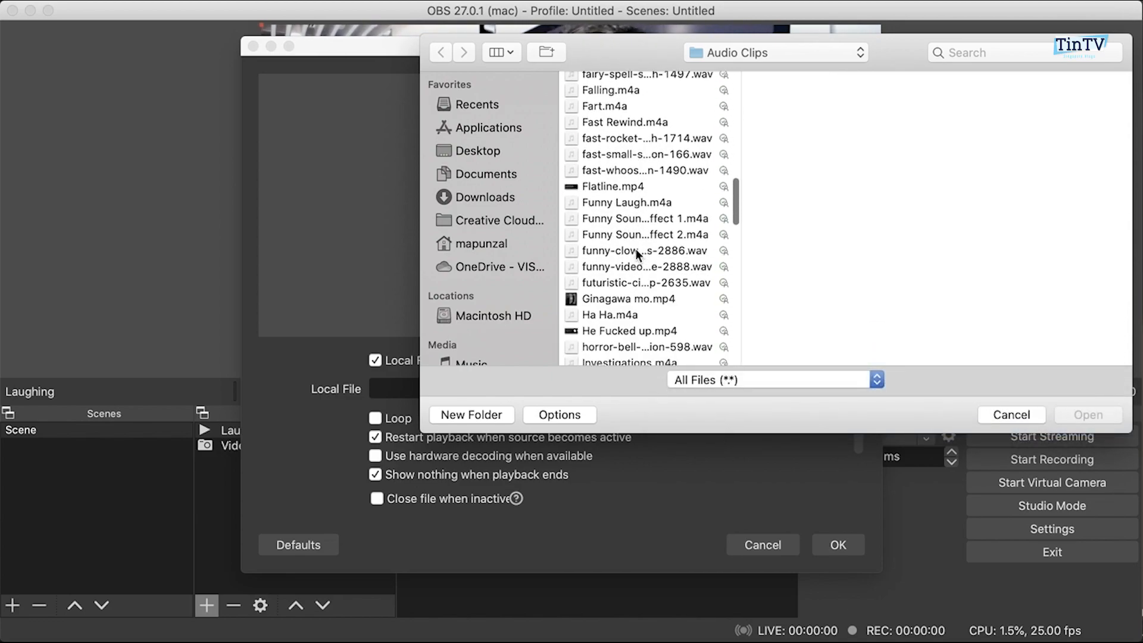
scroll(637, 255, "down", 2)
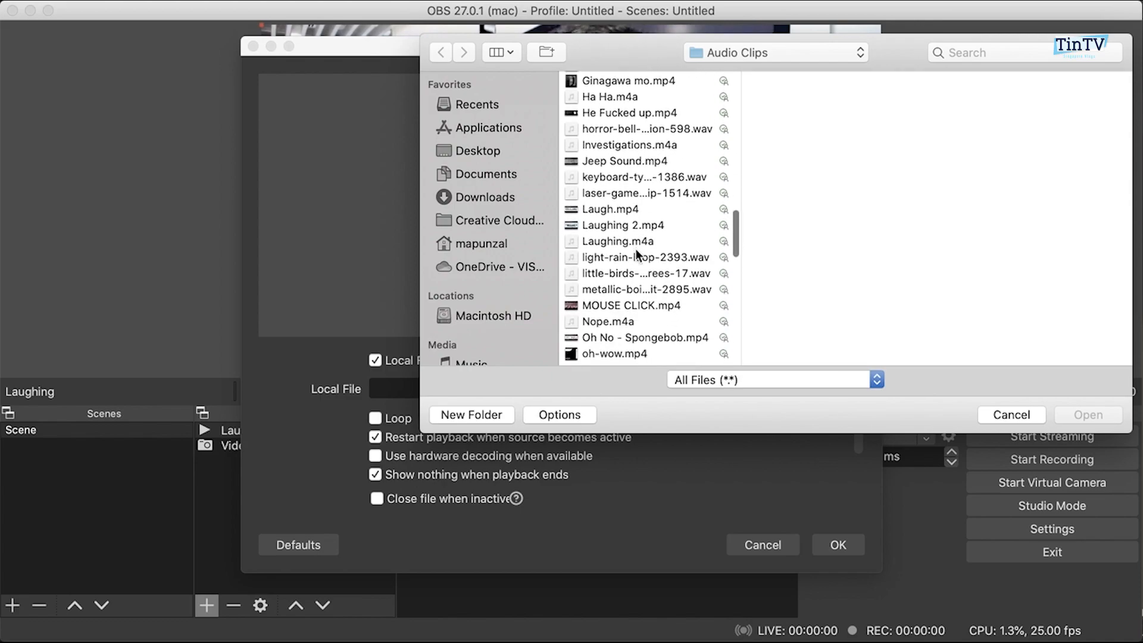
left_click(636, 241)
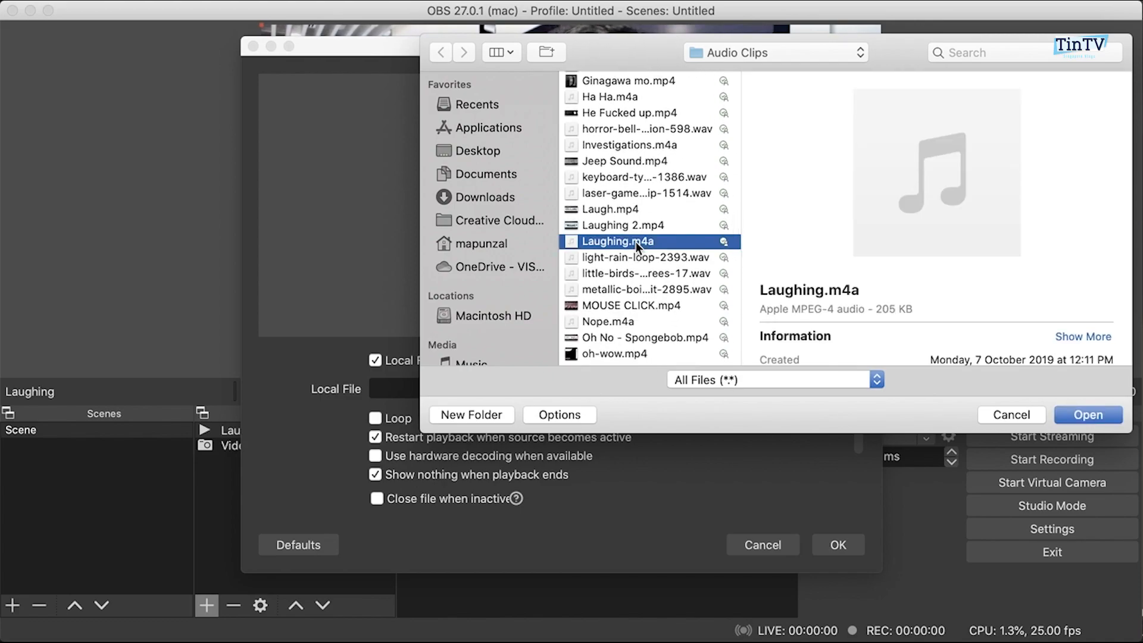
left_click(937, 174)
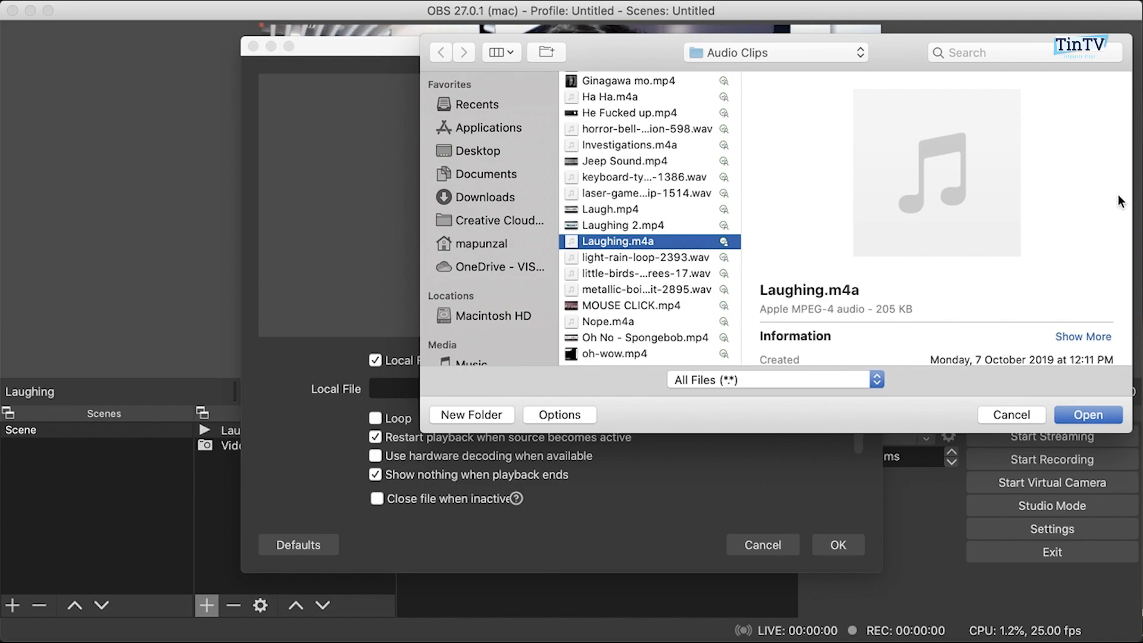
left_click(1085, 415)
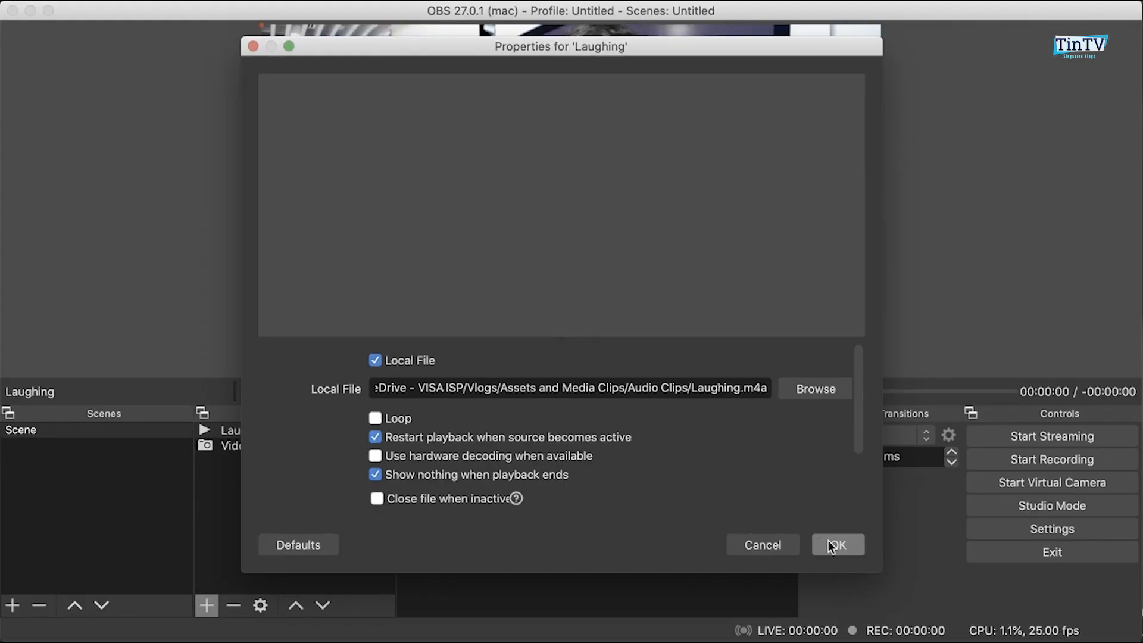
left_click(830, 544)
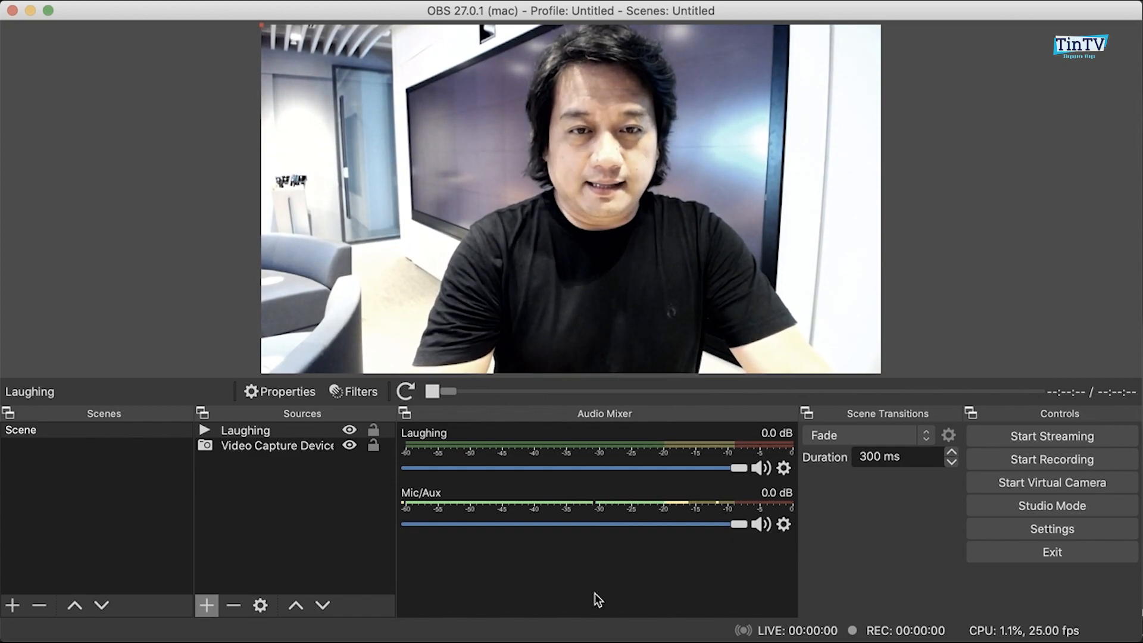
Step: Switch the audio mixer to the vertical layout
right_click(594, 593)
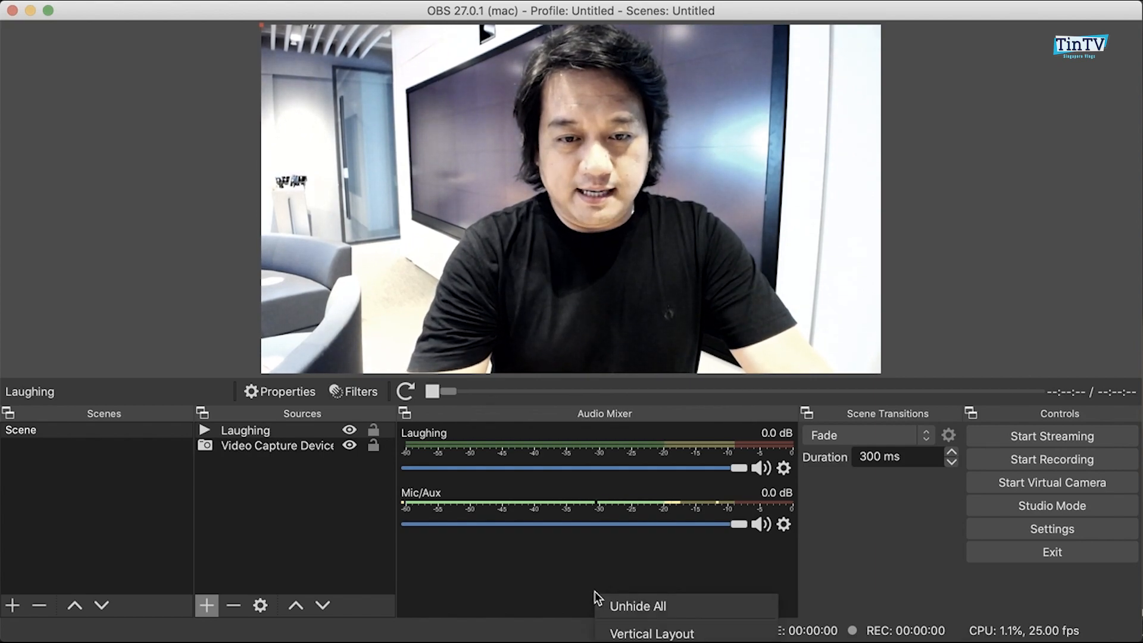
left_click(623, 477)
right_click(623, 485)
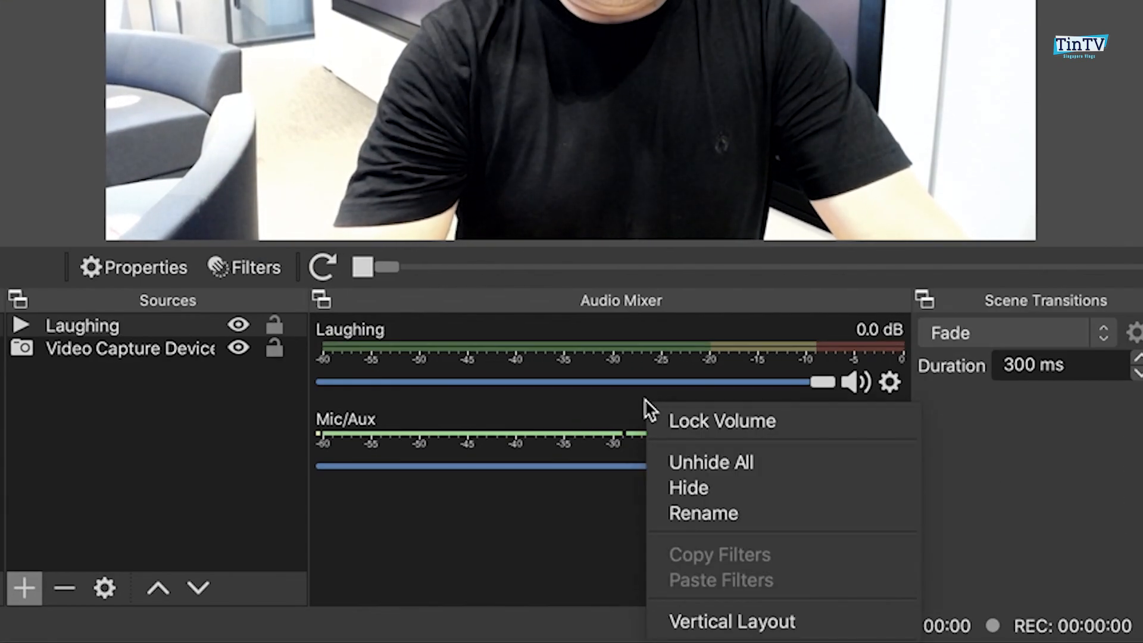
left_click(698, 620)
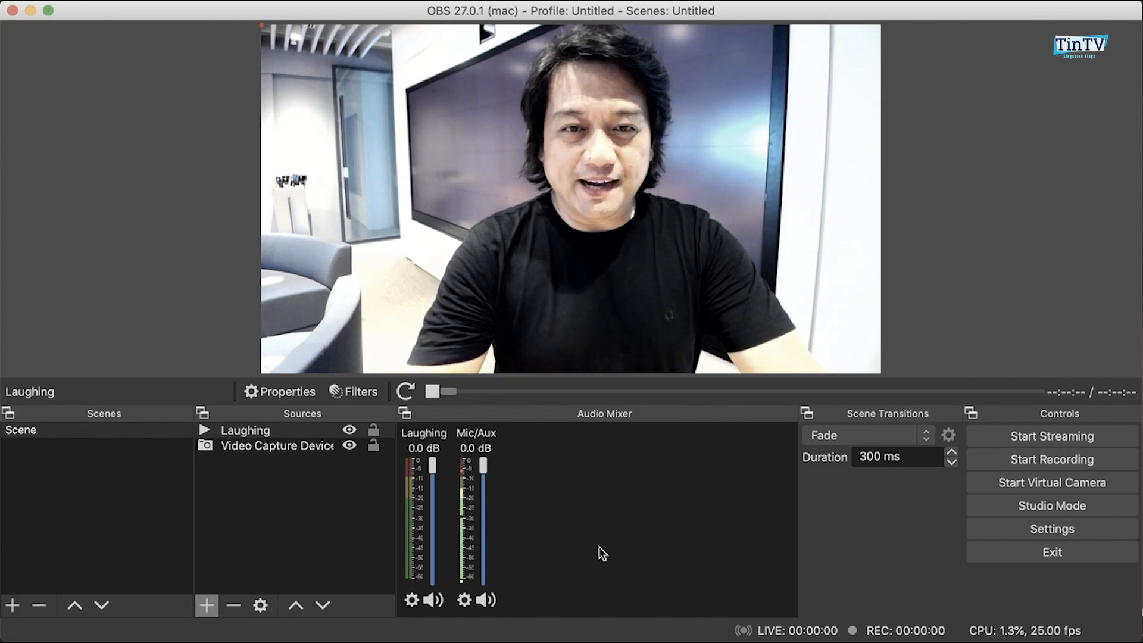
Step: Add another new Media Source named "Punch" to the scene
left_click(207, 605)
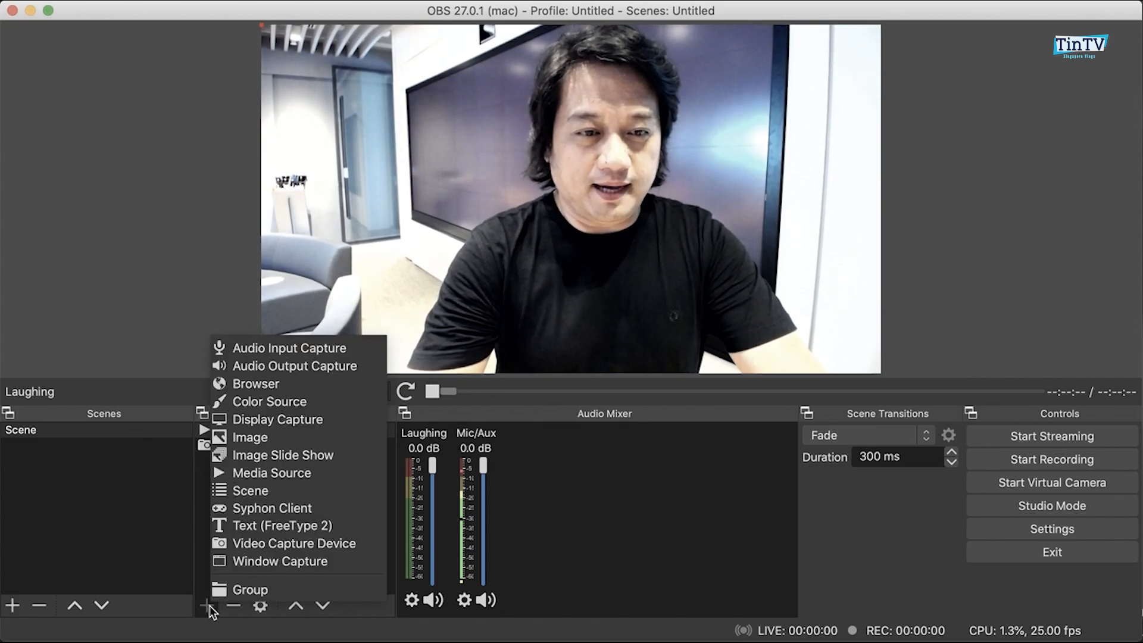
left_click(308, 473)
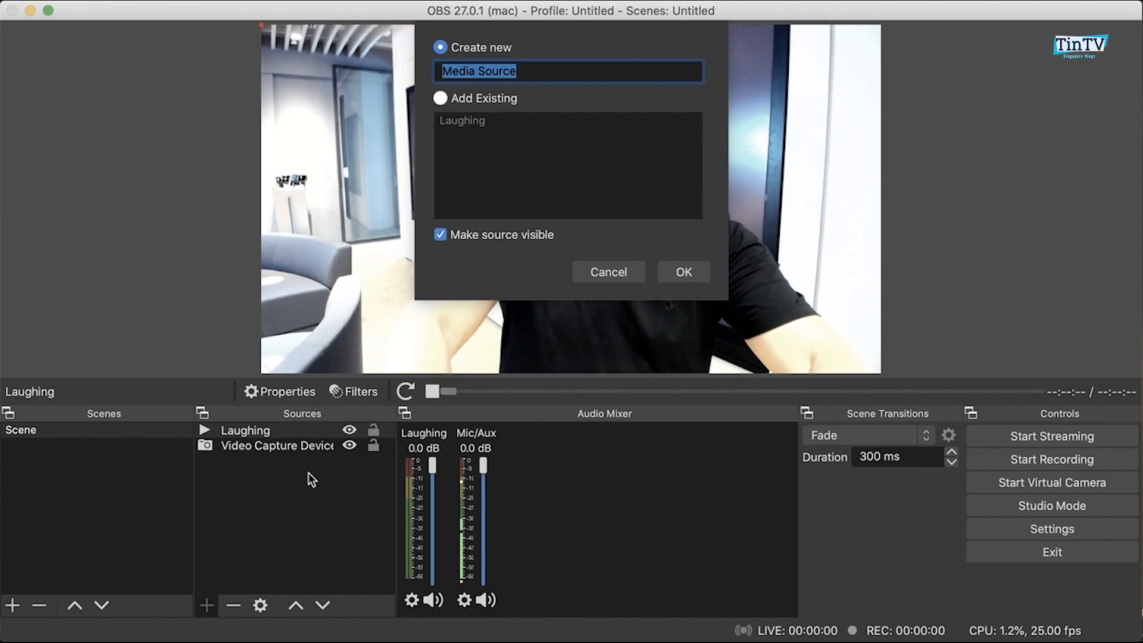
type("Punch")
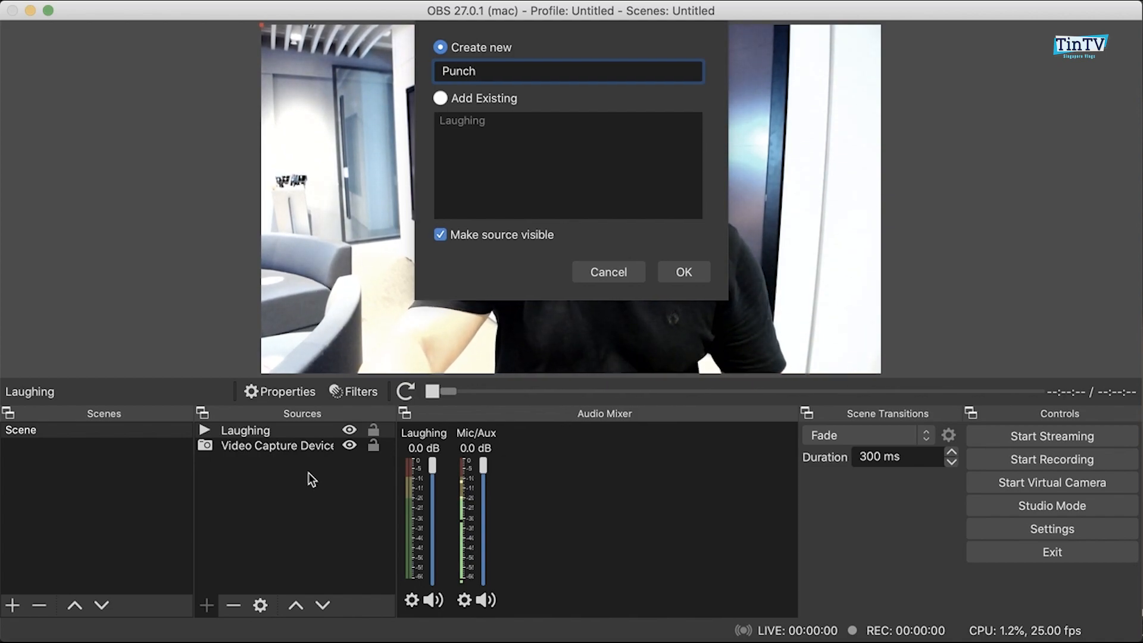
key("Return")
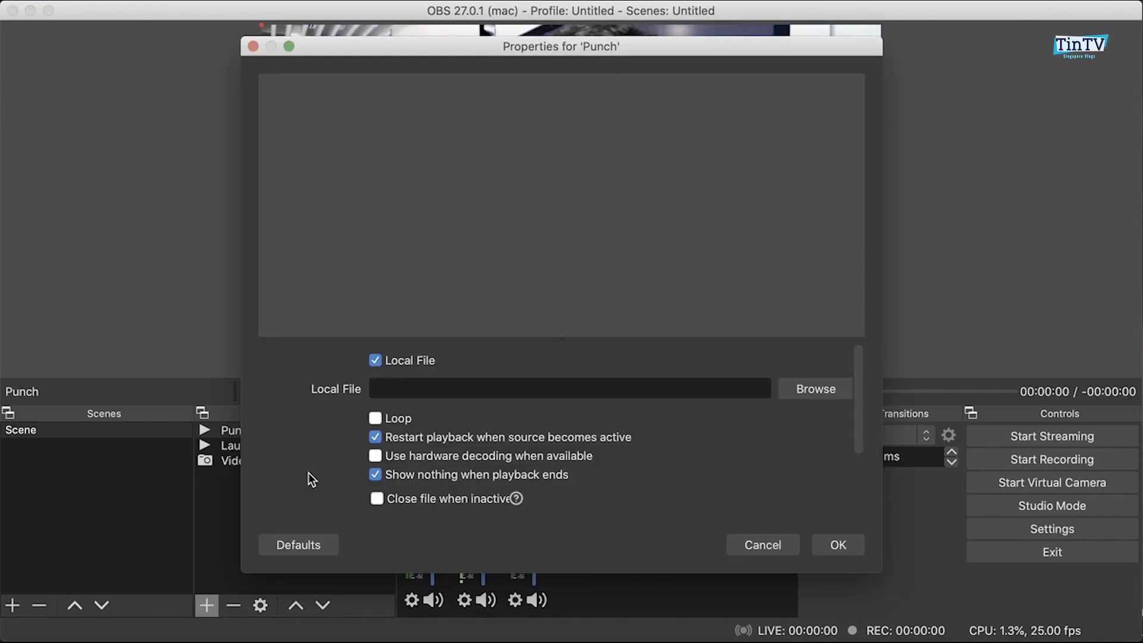
Step: Browse for the Punch source's local file in the Audio Clips folder with all file types selectable
left_click(823, 392)
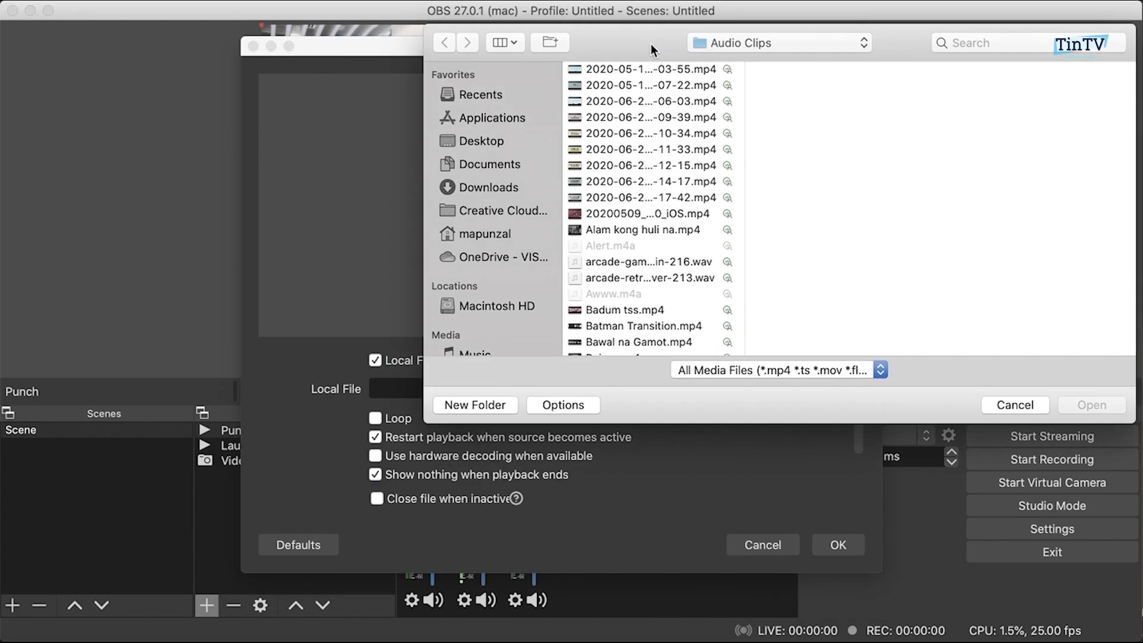
scroll(671, 178, "down", 5)
scroll(671, 176, "down", 10)
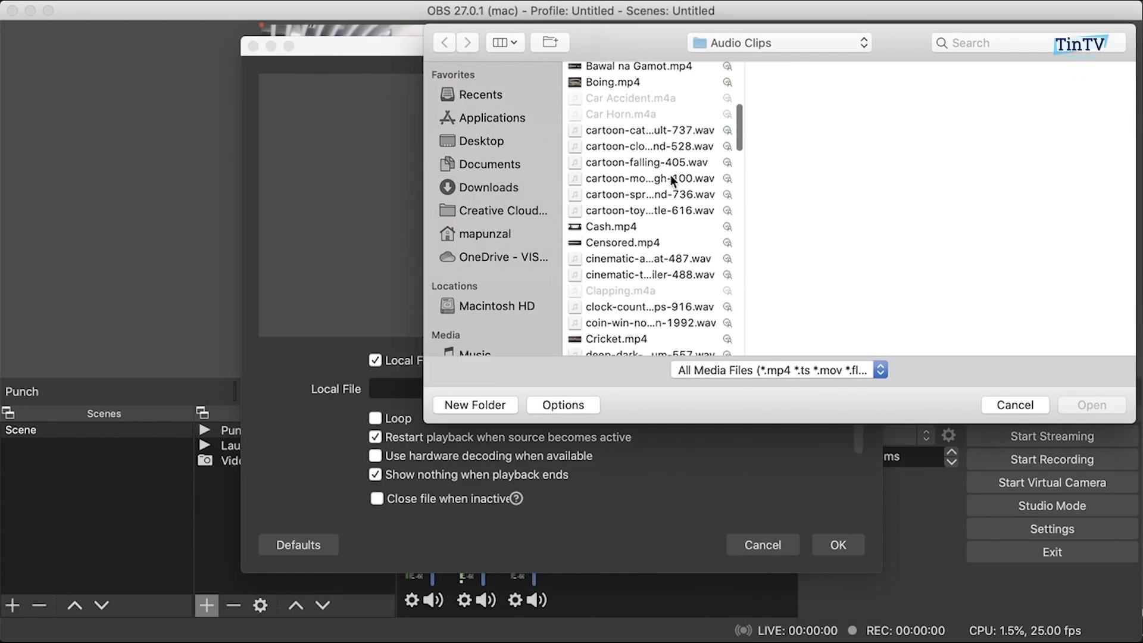
left_click(694, 367)
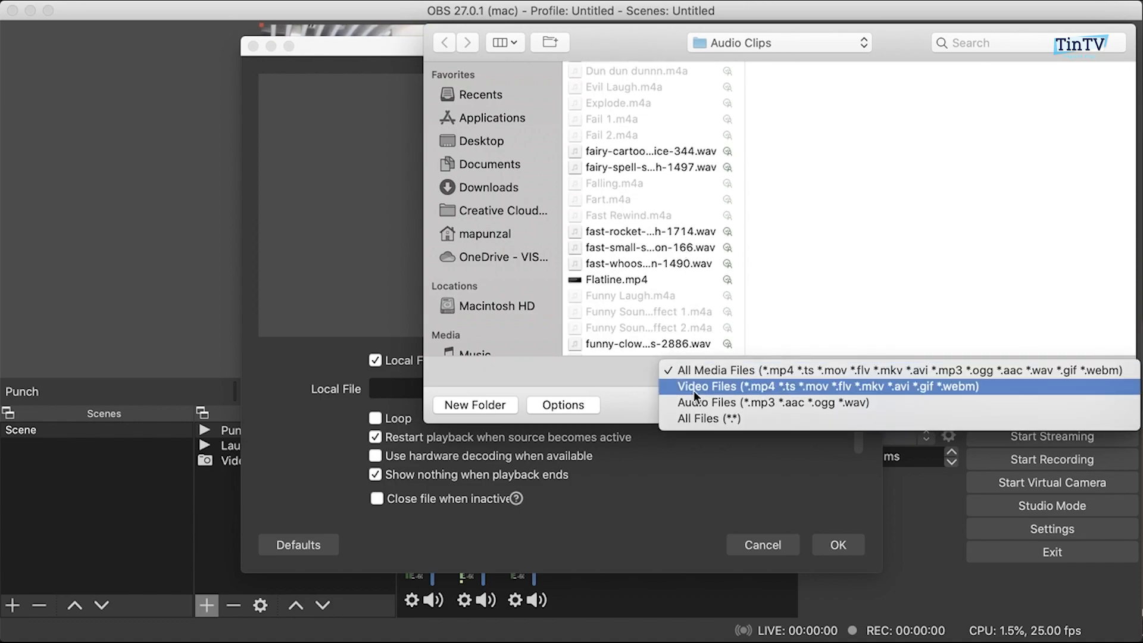
left_click(694, 417)
Step: Load Punch 1.m4a as the Punch source's local file and accept the source properties
scroll(658, 233, "down", 10)
scroll(658, 234, "down", 4)
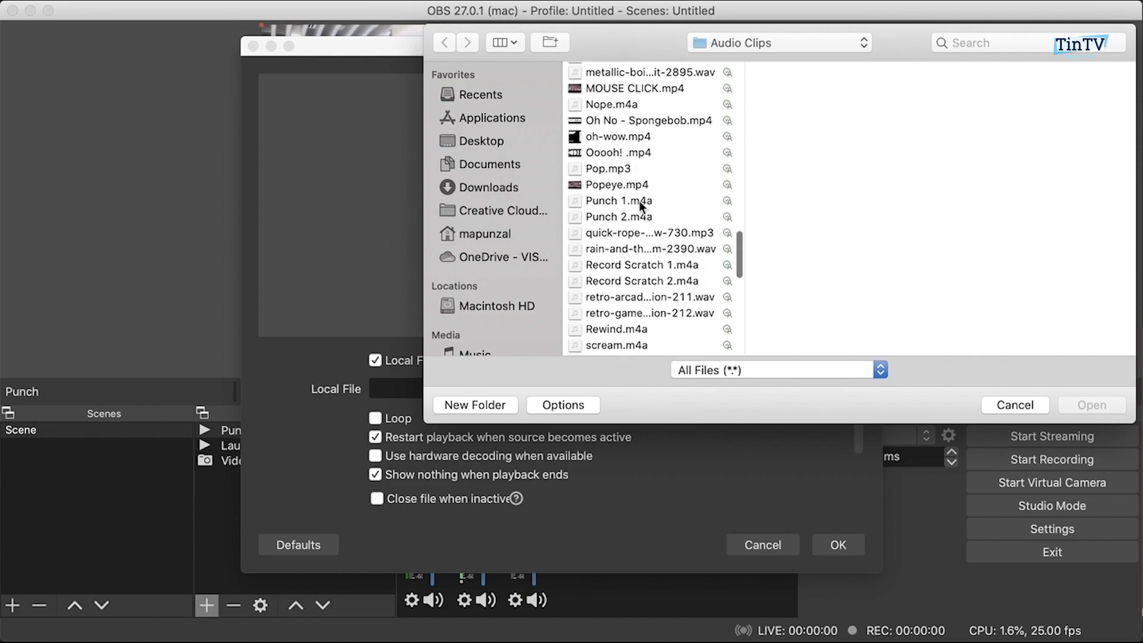
left_click(640, 202)
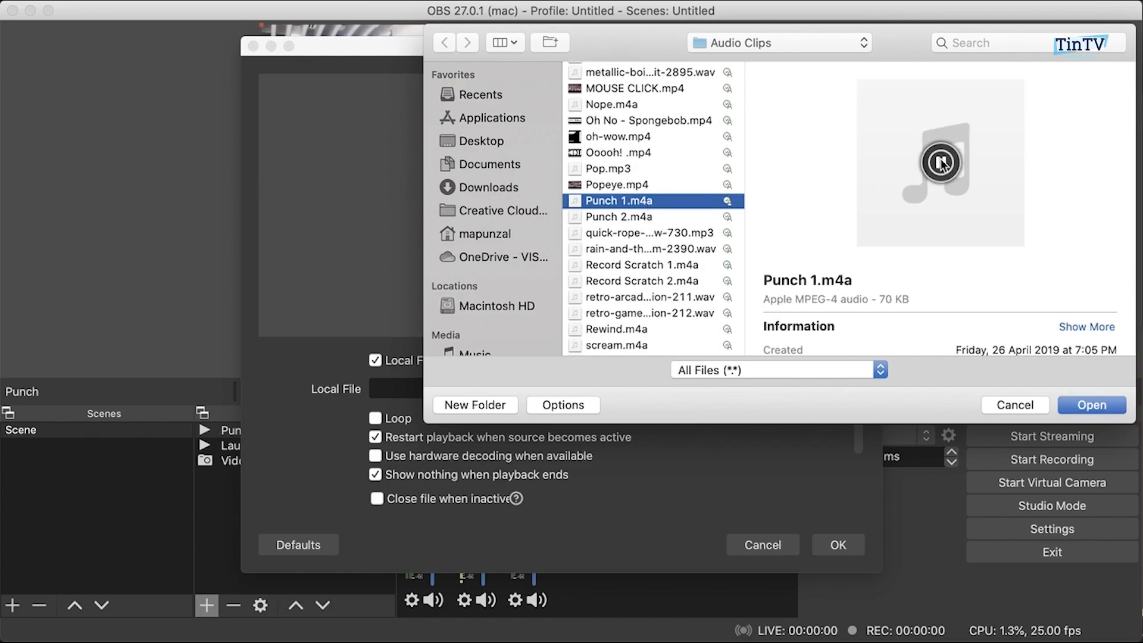
left_click(1092, 408)
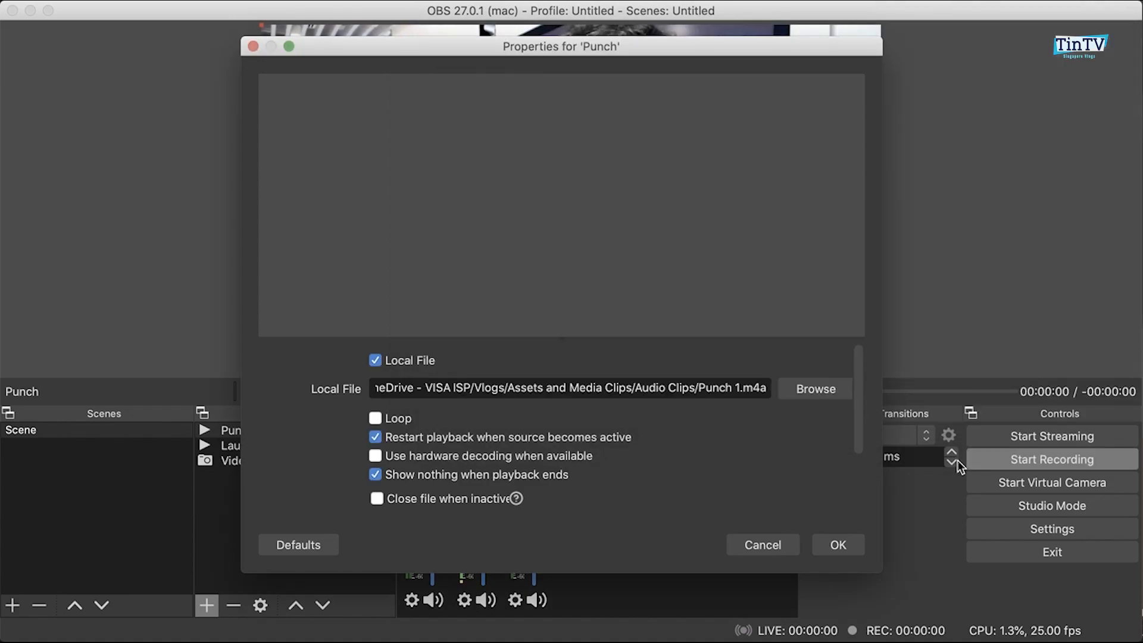
left_click(839, 545)
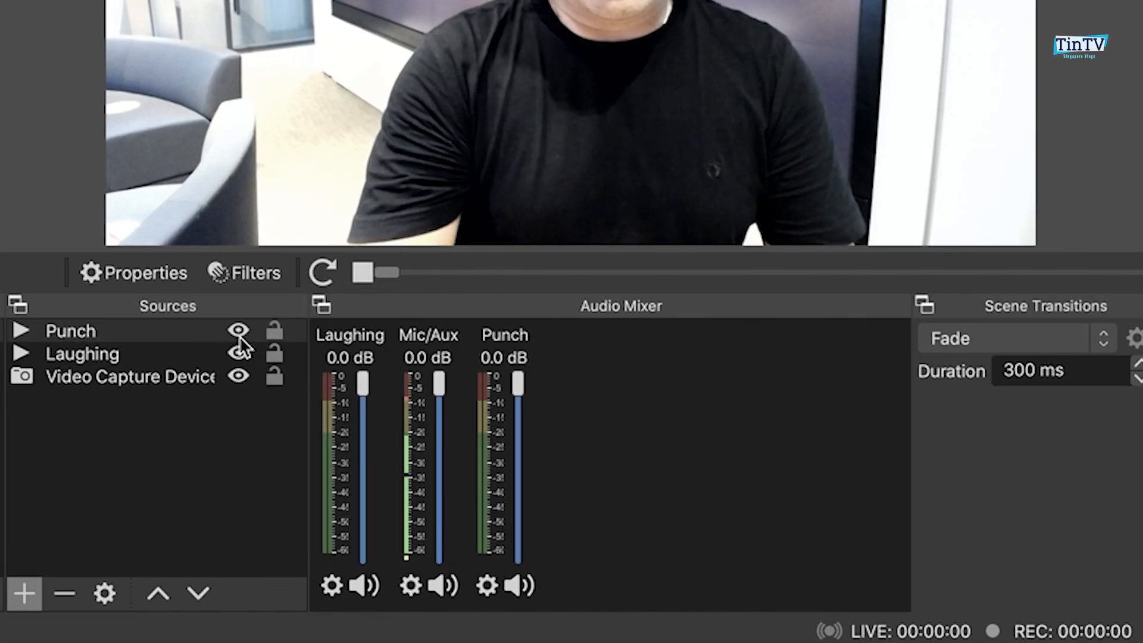
Step: Hide the Punch source and show it again to test its sound playback
left_click(351, 433)
left_click(239, 333)
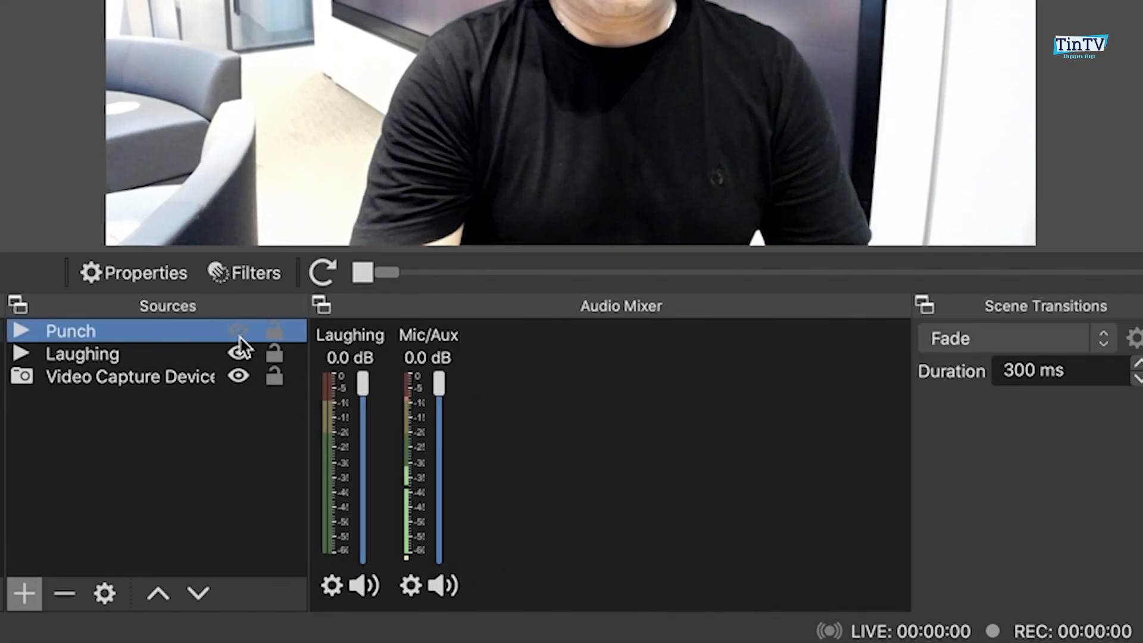
left_click(238, 334)
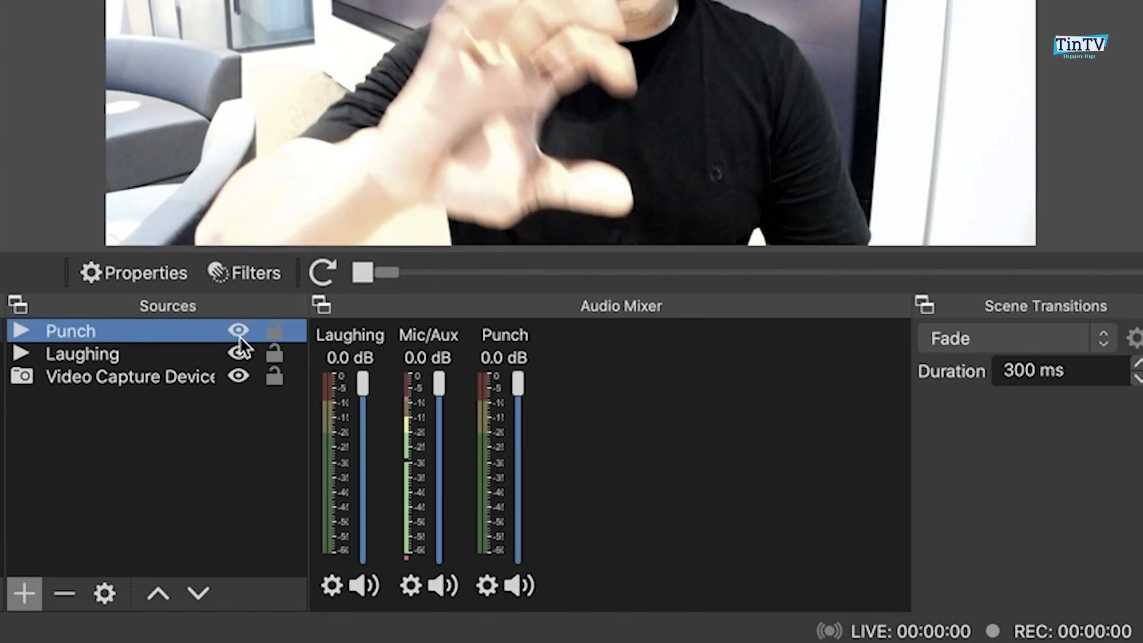
left_click(630, 406)
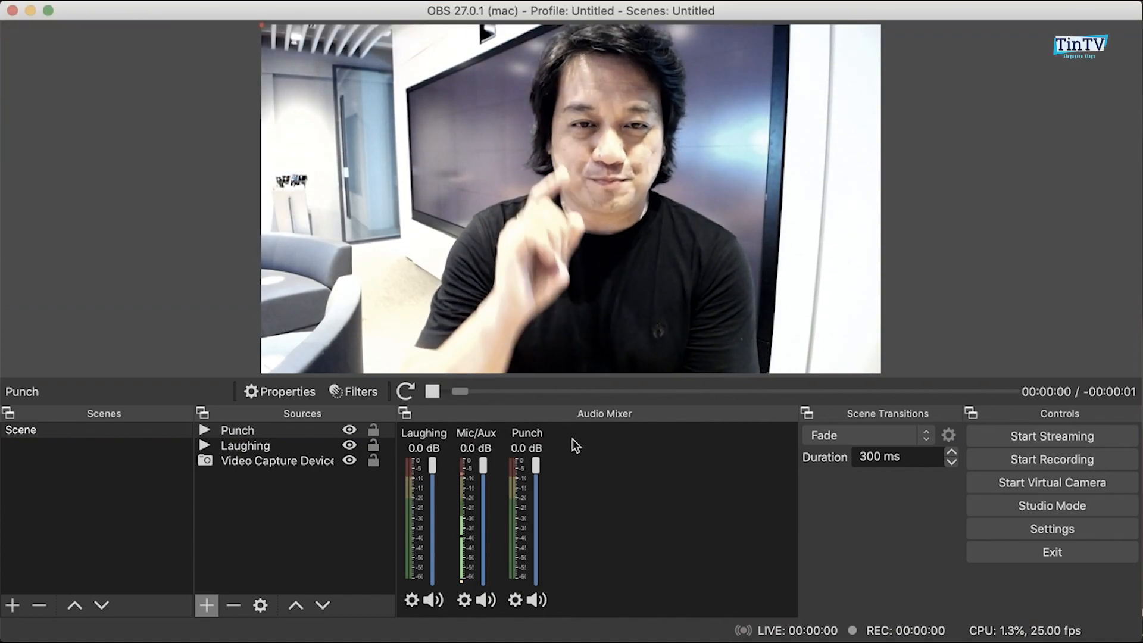
Step: Assign L as the Restart hotkey for the Laughing source in the hotkey settings
left_click(1035, 535)
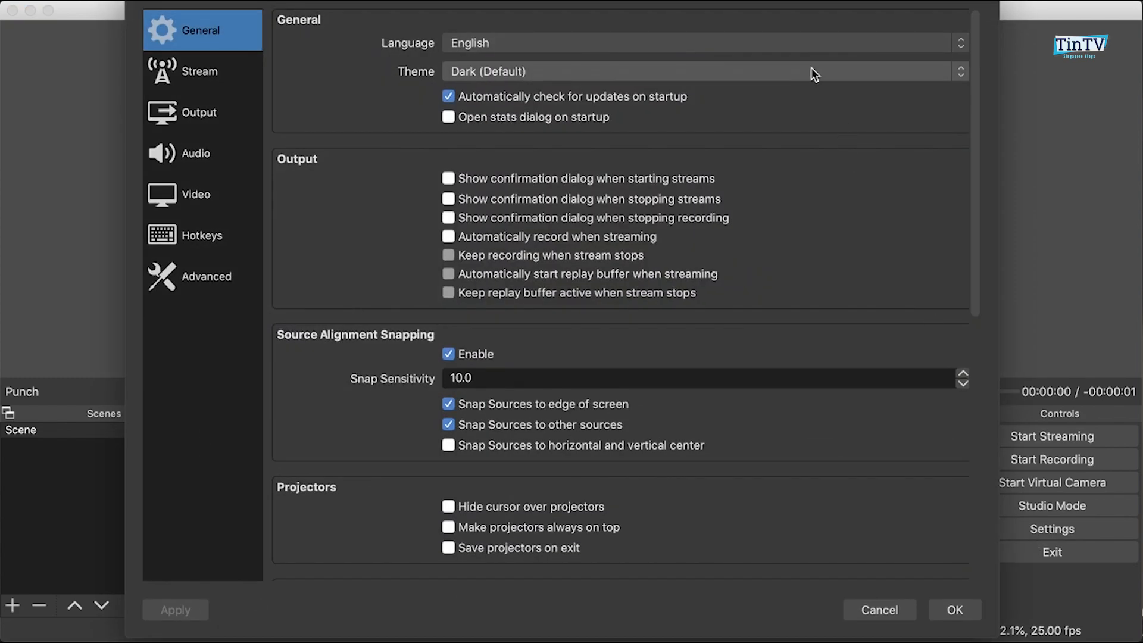
left_click(201, 241)
scroll(376, 229, "down", 15)
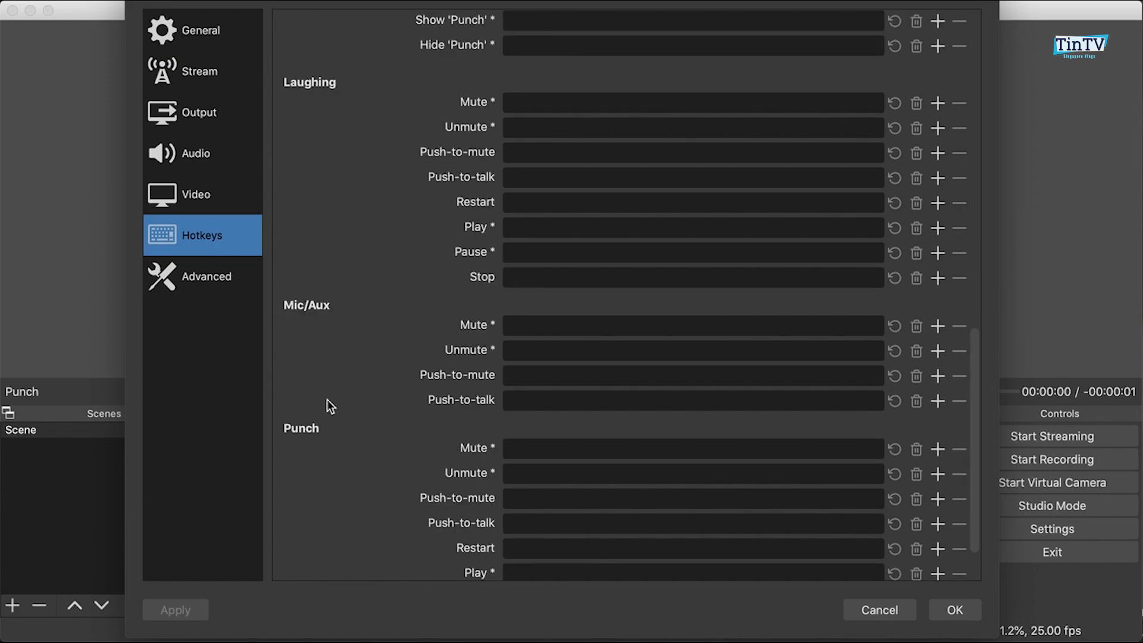
scroll(330, 415, "down", 3)
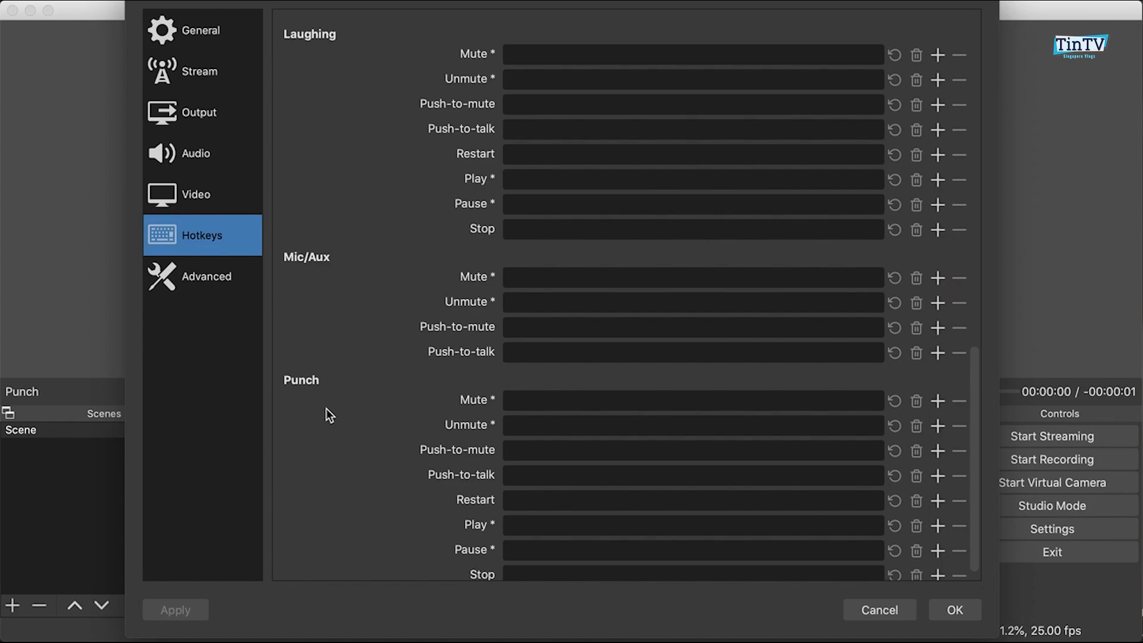
left_click(769, 301)
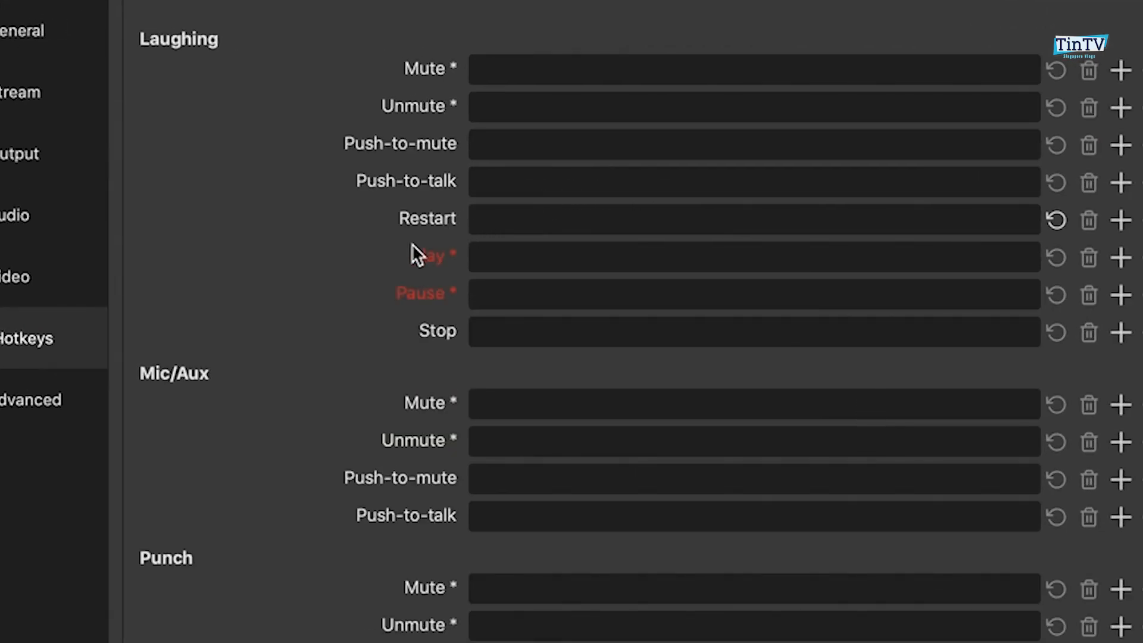
left_click(620, 218)
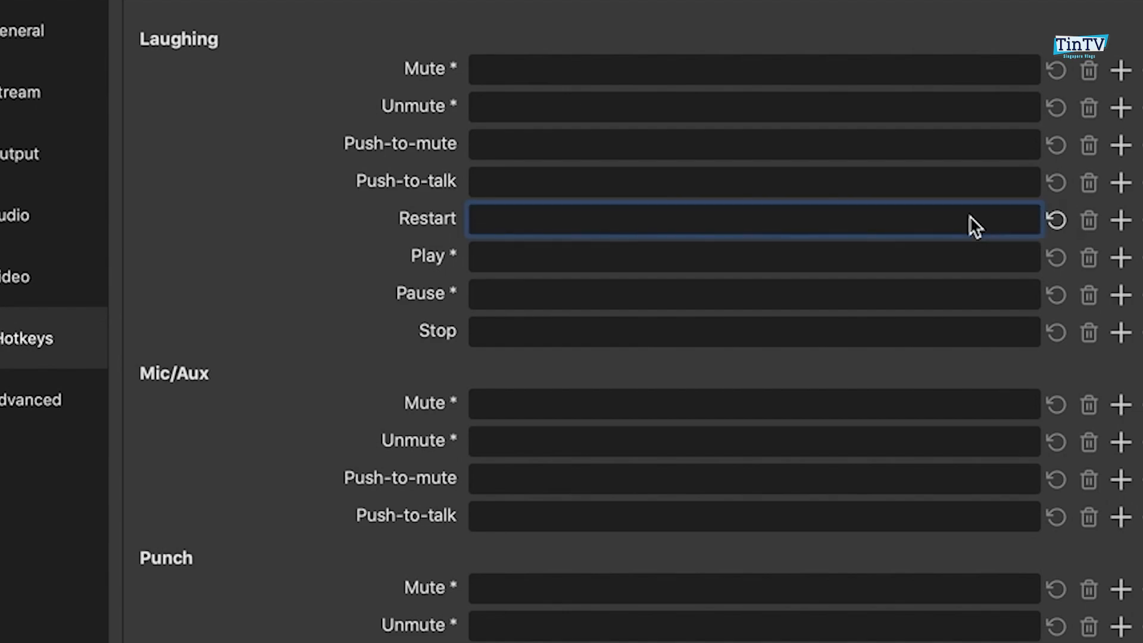
key("l")
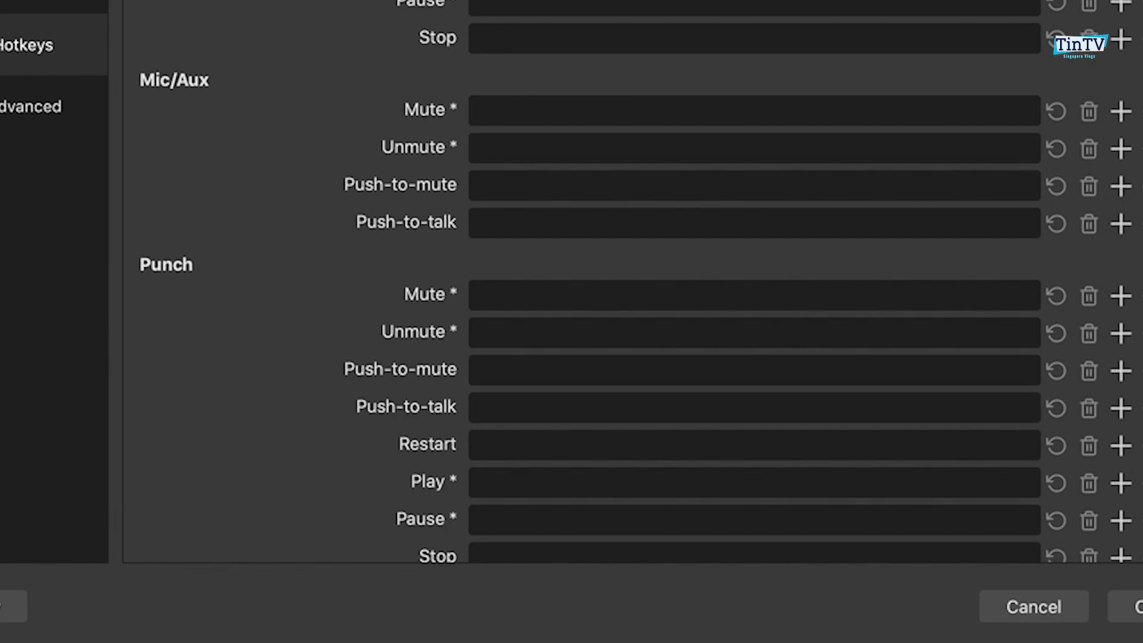
Step: Assign P as the Restart hotkey for the Punch source and accept the settings
left_click(632, 446)
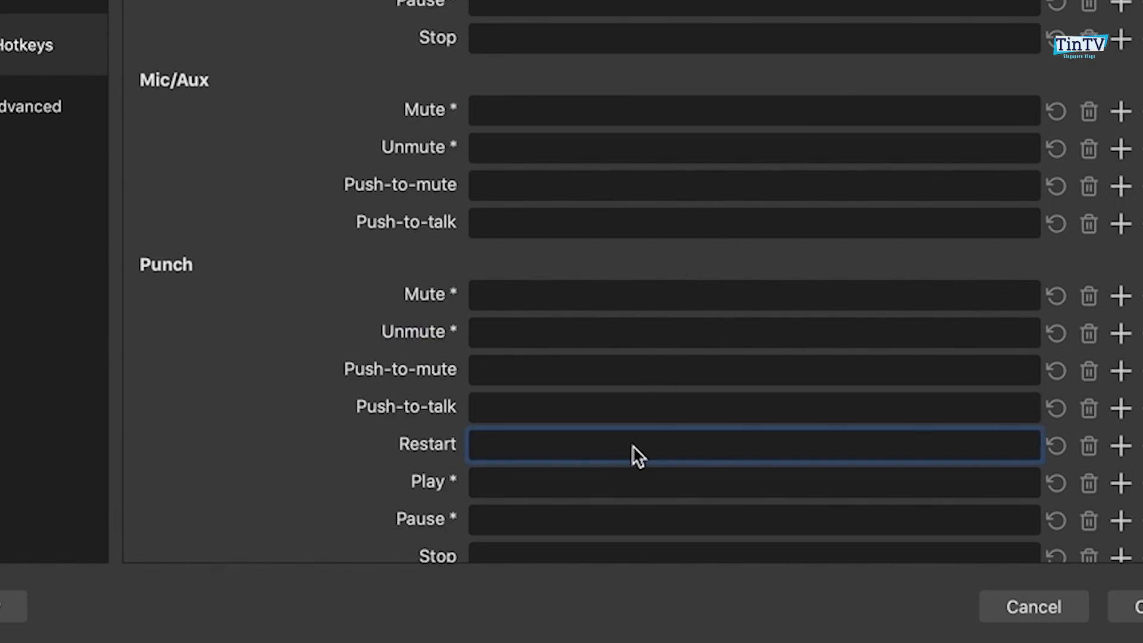
key("p")
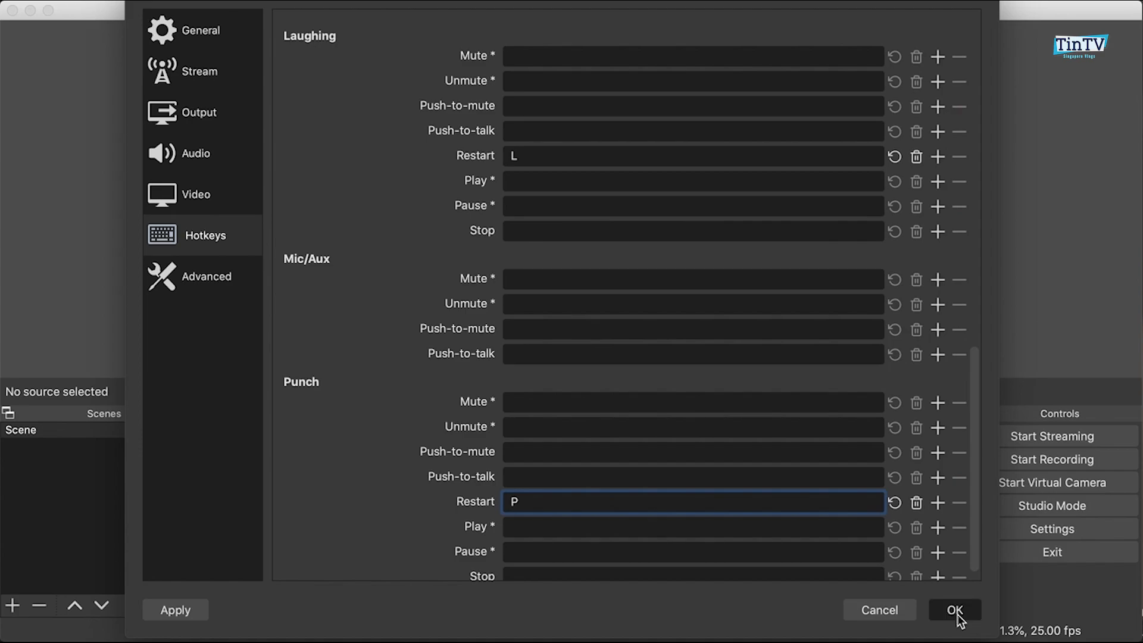
left_click(956, 613)
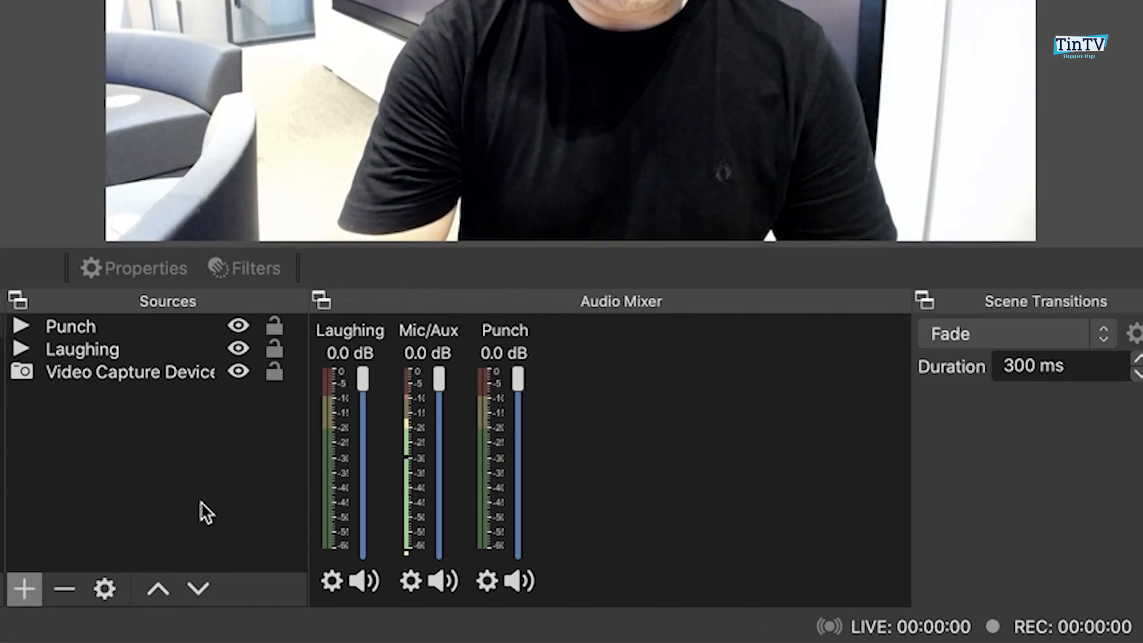
Step: Set audio monitoring to Monitor and Output for the Laughing and Punch sources in the Advanced Audio Properties, and close them
left_click(332, 582)
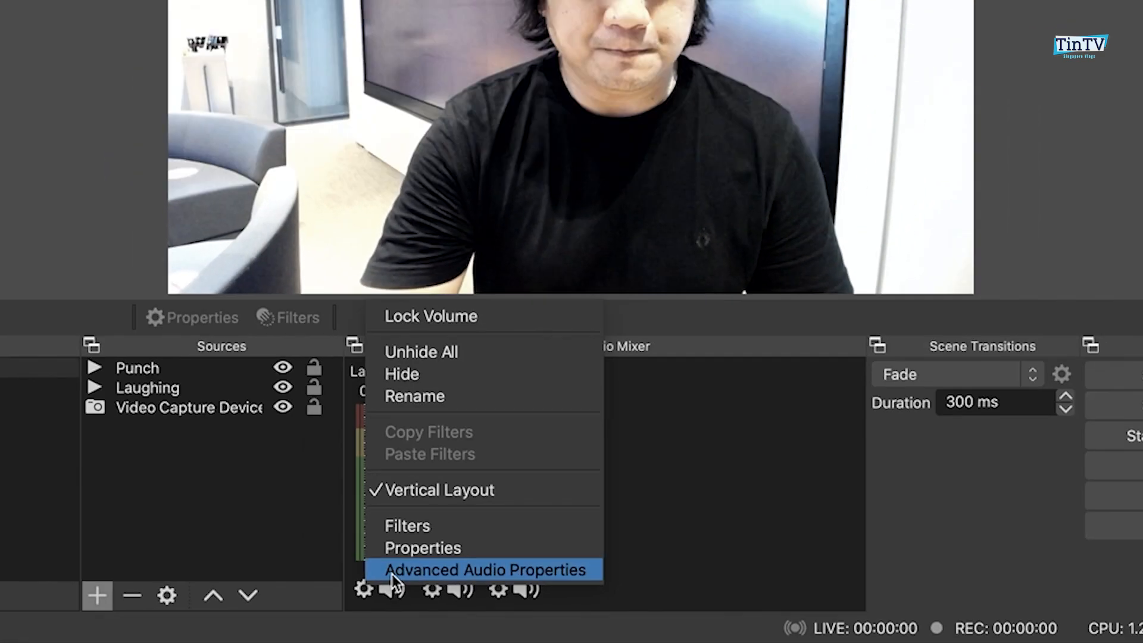
left_click(363, 560)
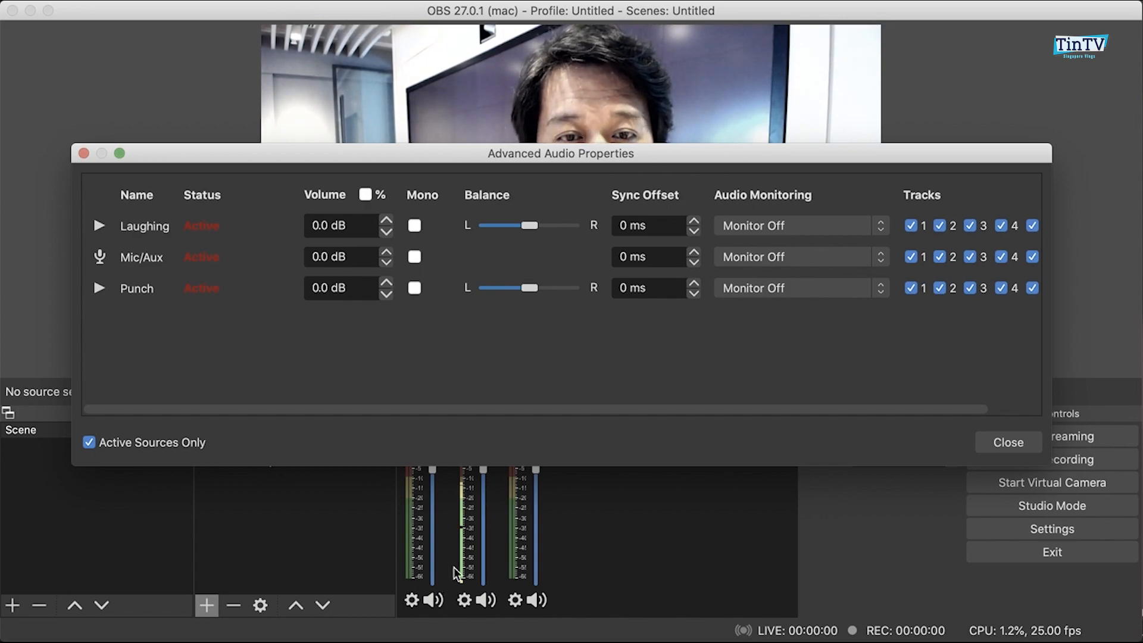
left_click(806, 227)
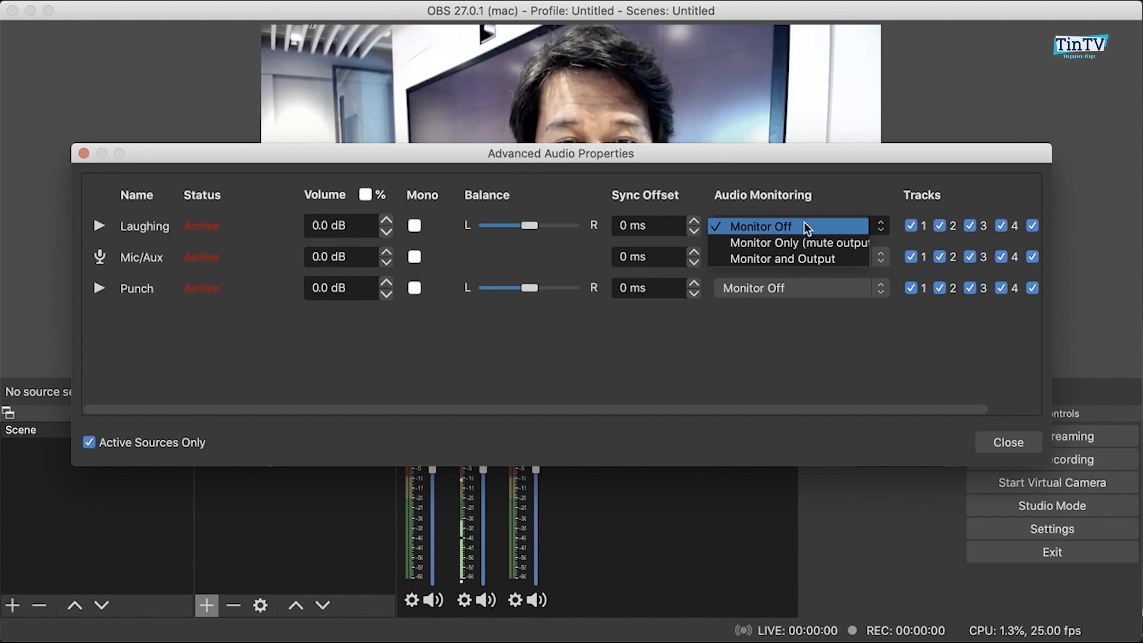
left_click(816, 261)
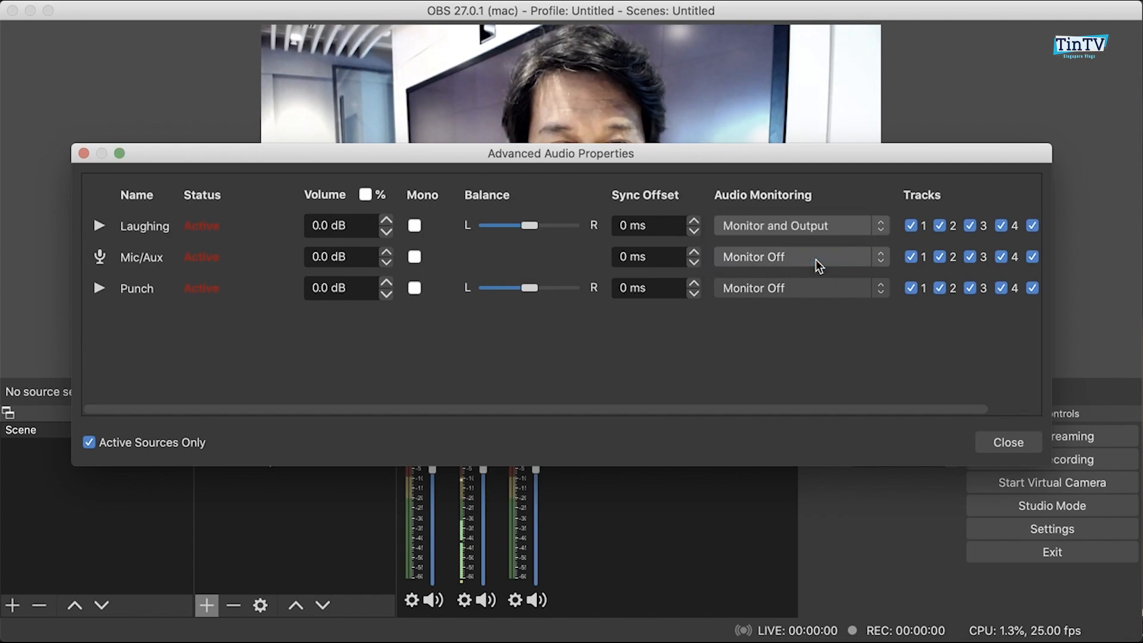
left_click(815, 290)
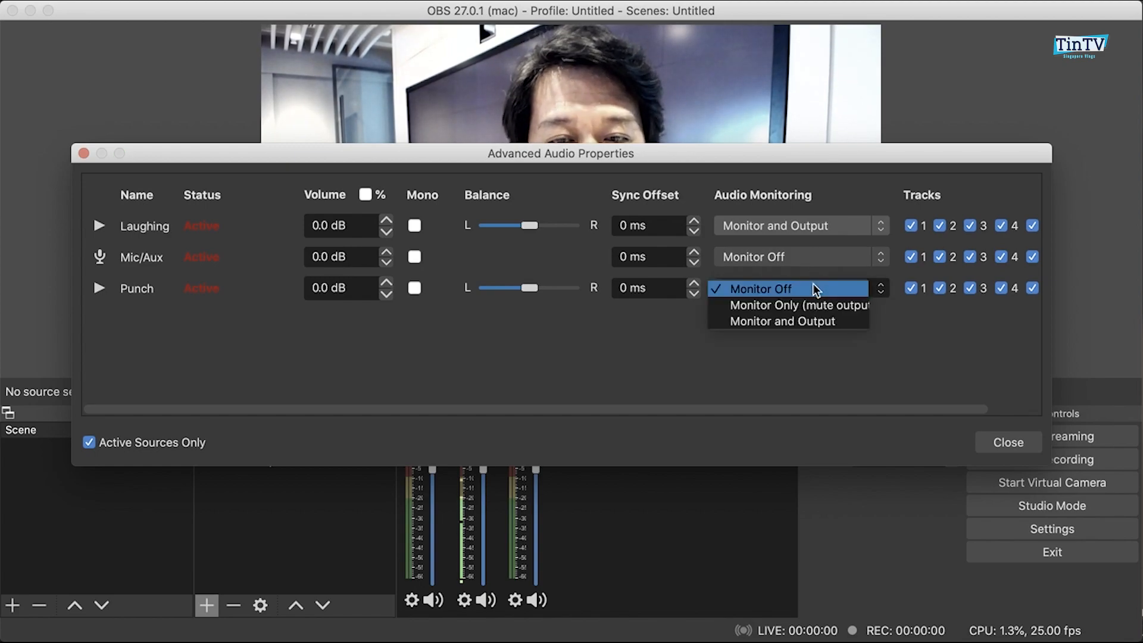
left_click(814, 322)
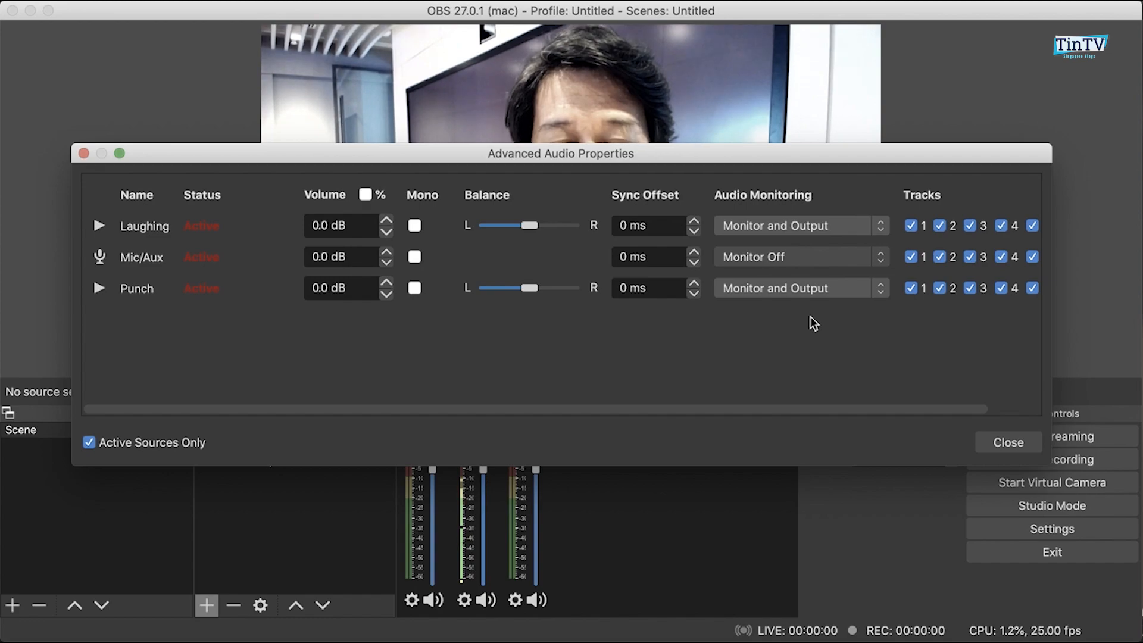
left_click(1007, 445)
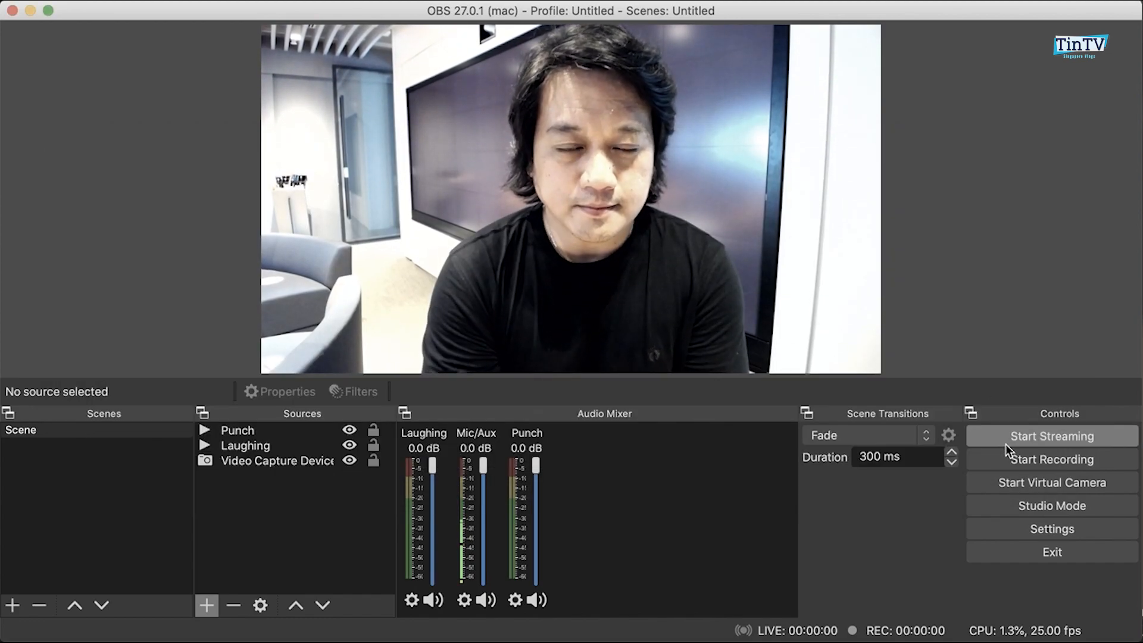